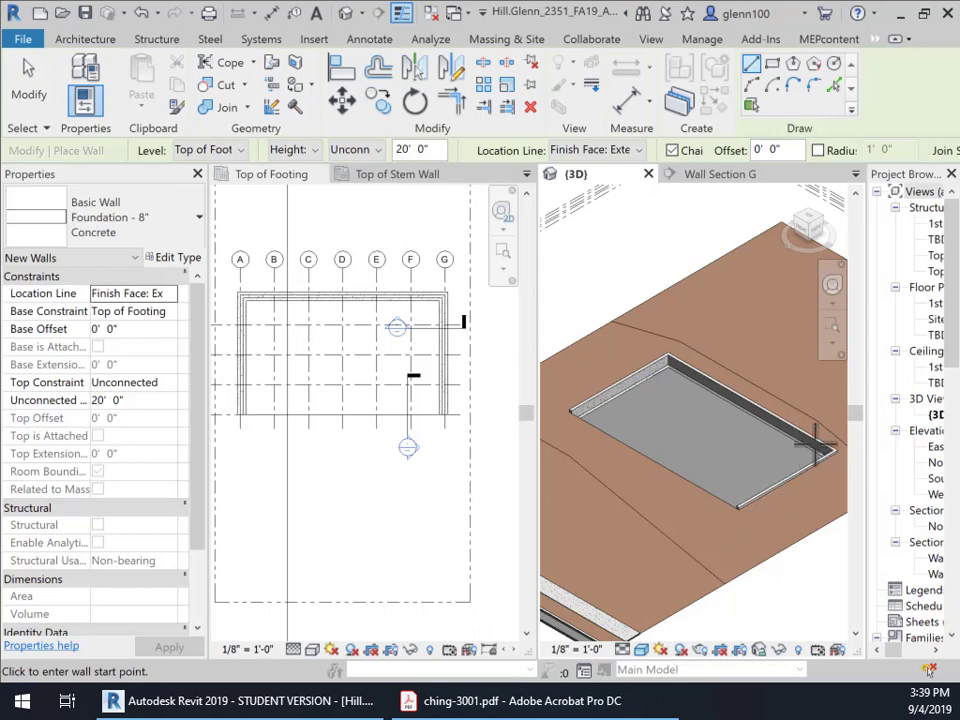
# Switch to ching-3001.pdf in Acrobat to examine the foundation wall and footing detail, and return to the Revit model
pyautogui.click(583, 704)
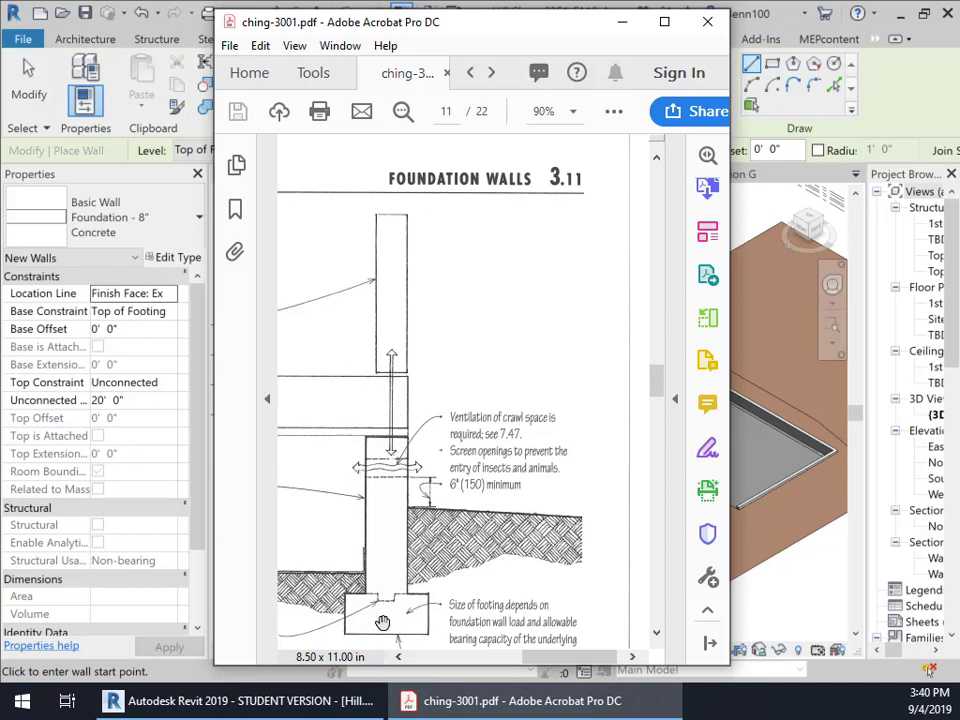
pyautogui.click(622, 22)
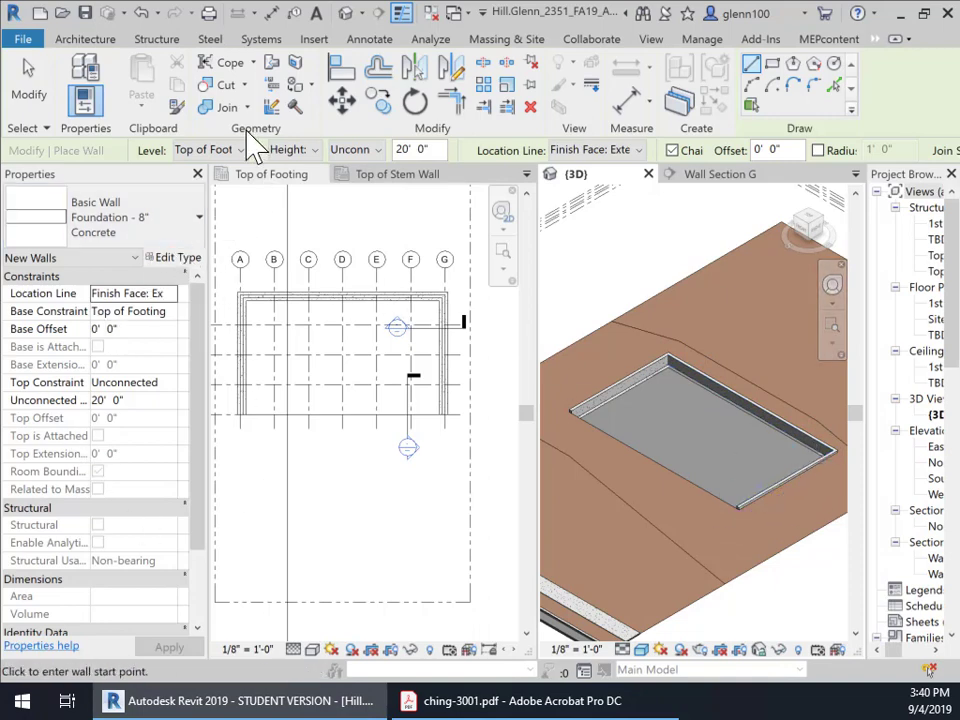
# Start a new structural wall using the Basic Wall type Foundation - 8" Concrete
pyautogui.click(100, 40)
pyautogui.click(76, 106)
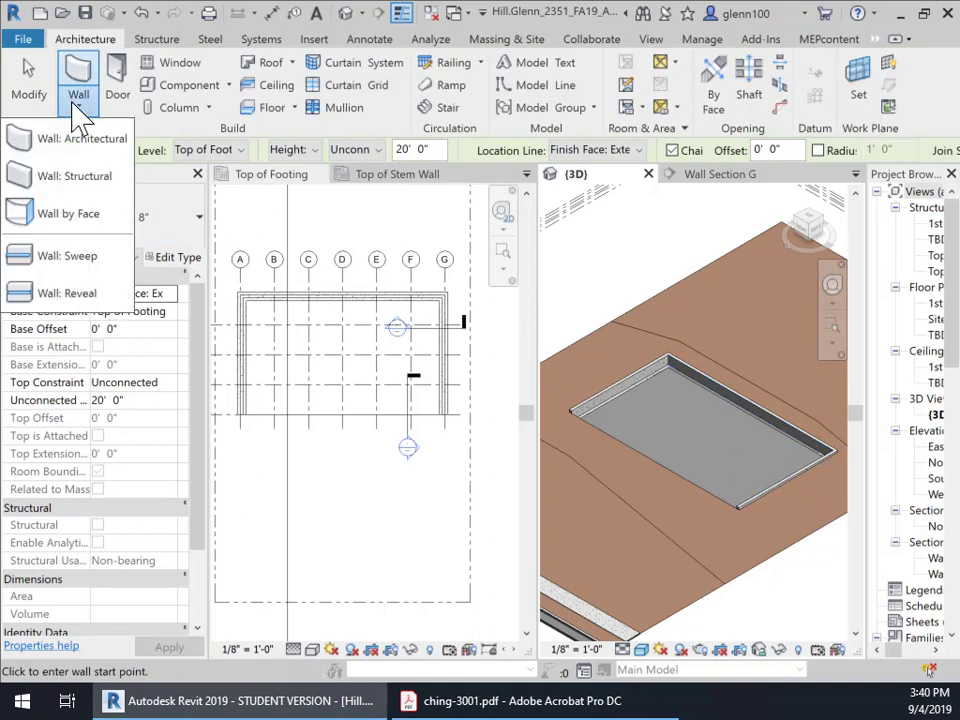
pyautogui.click(45, 177)
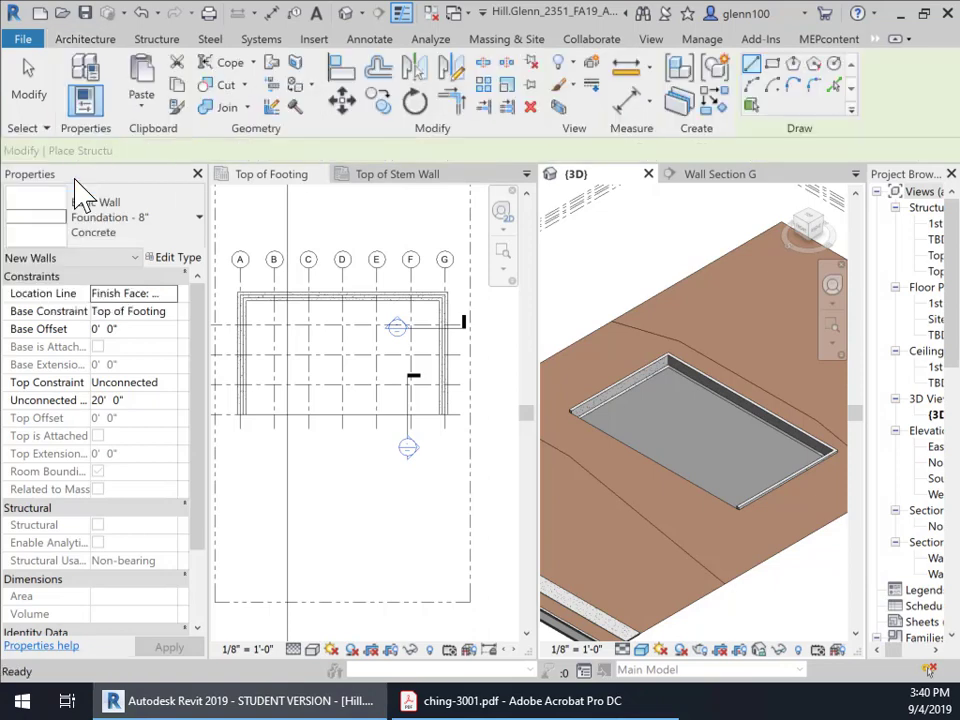
pyautogui.click(201, 220)
pyautogui.scroll(-6, 118, 510)
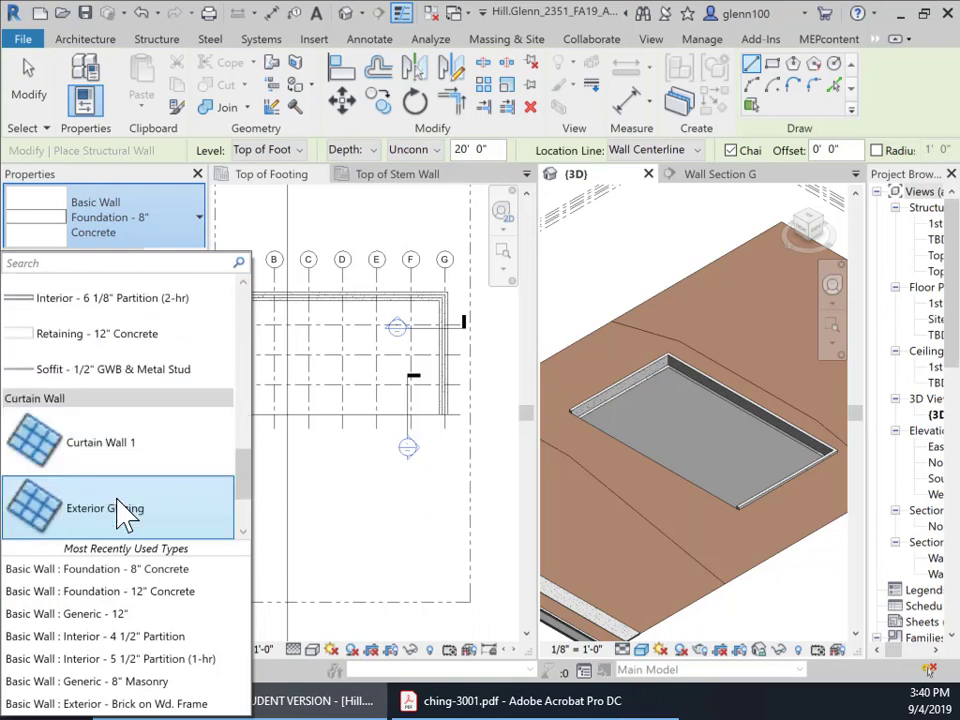
pyautogui.scroll(7, 118, 510)
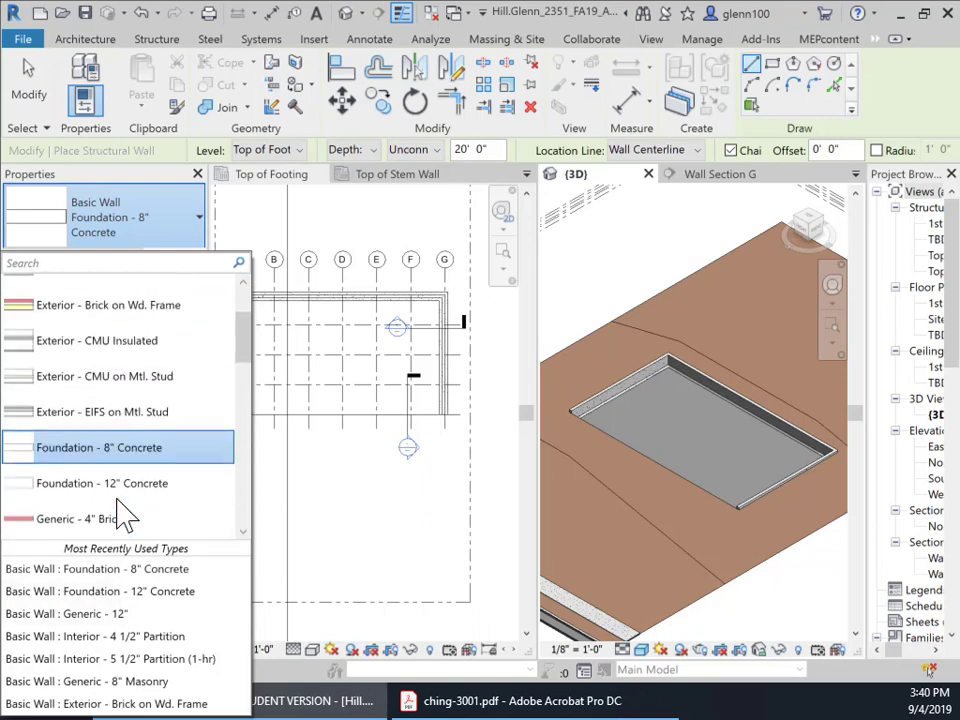
pyautogui.scroll(1, 86, 354)
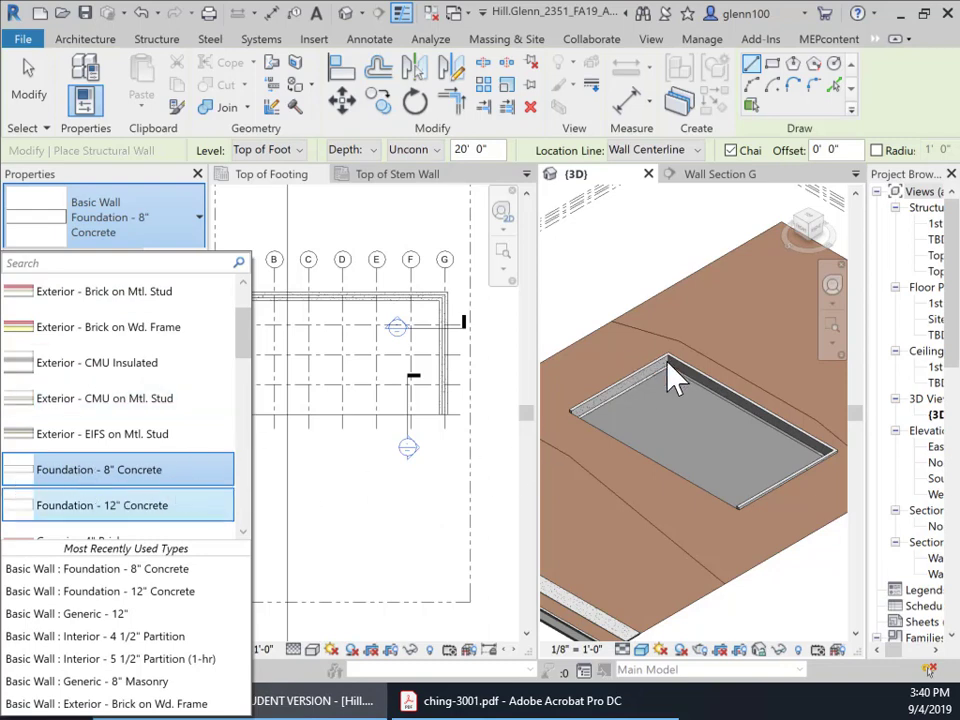
pyautogui.click(198, 472)
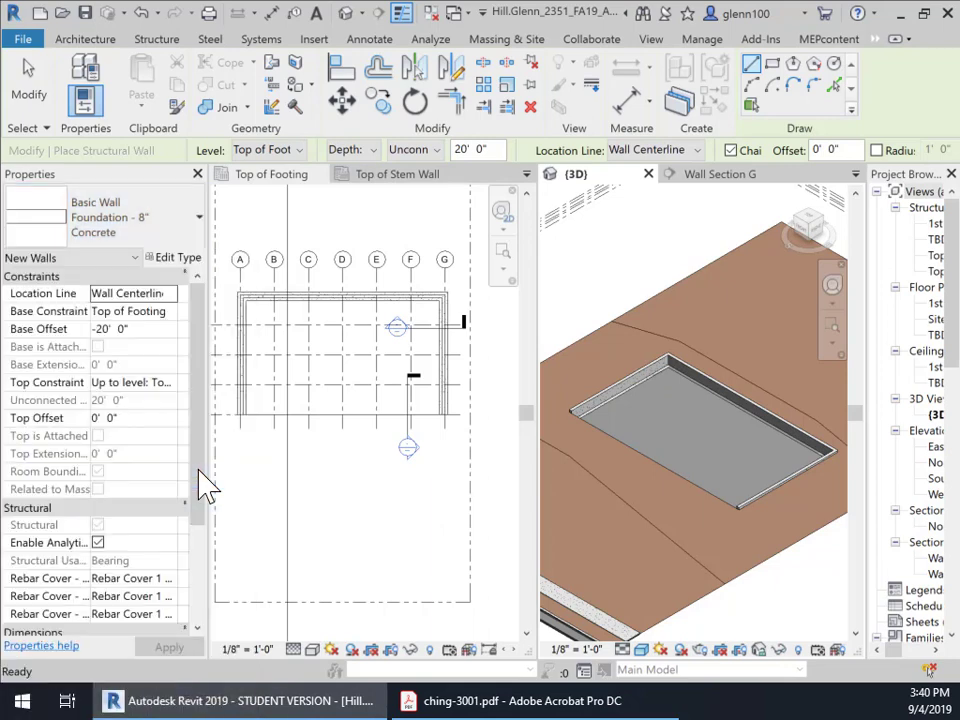
# Examine the type properties, layer assembly and structural material of the Foundation - 8" Concrete wall type
pyautogui.click(186, 260)
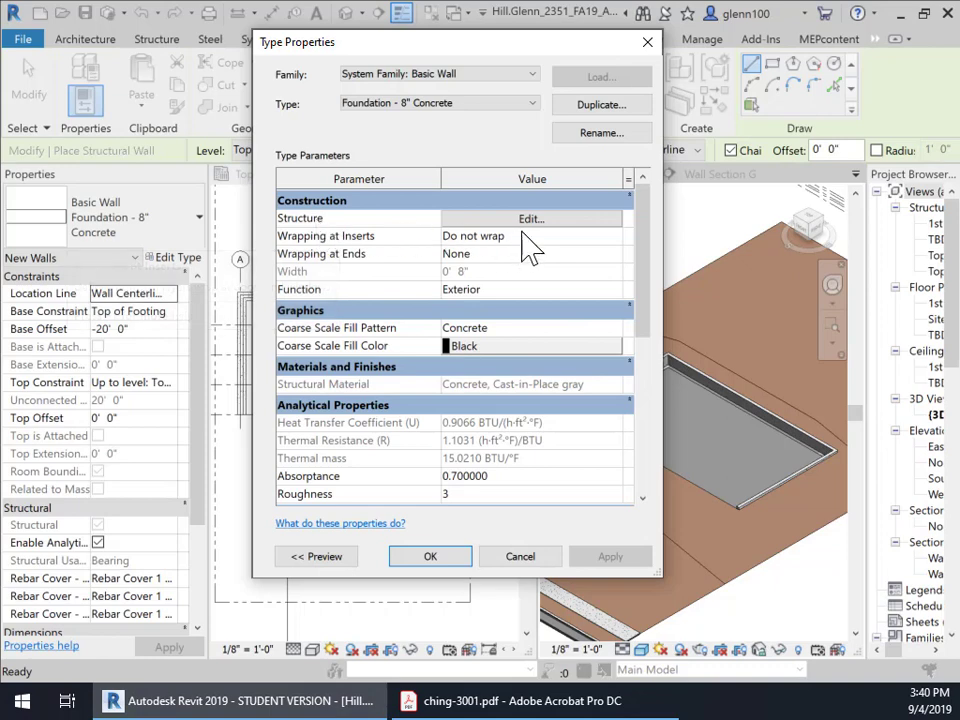
pyautogui.click(520, 222)
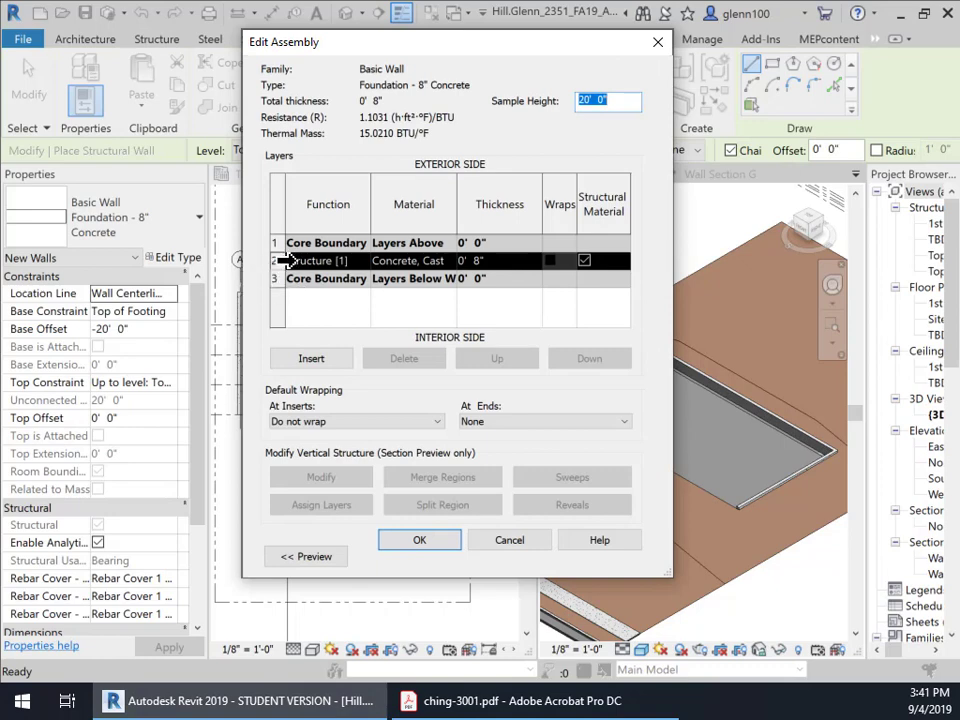
pyautogui.click(451, 263)
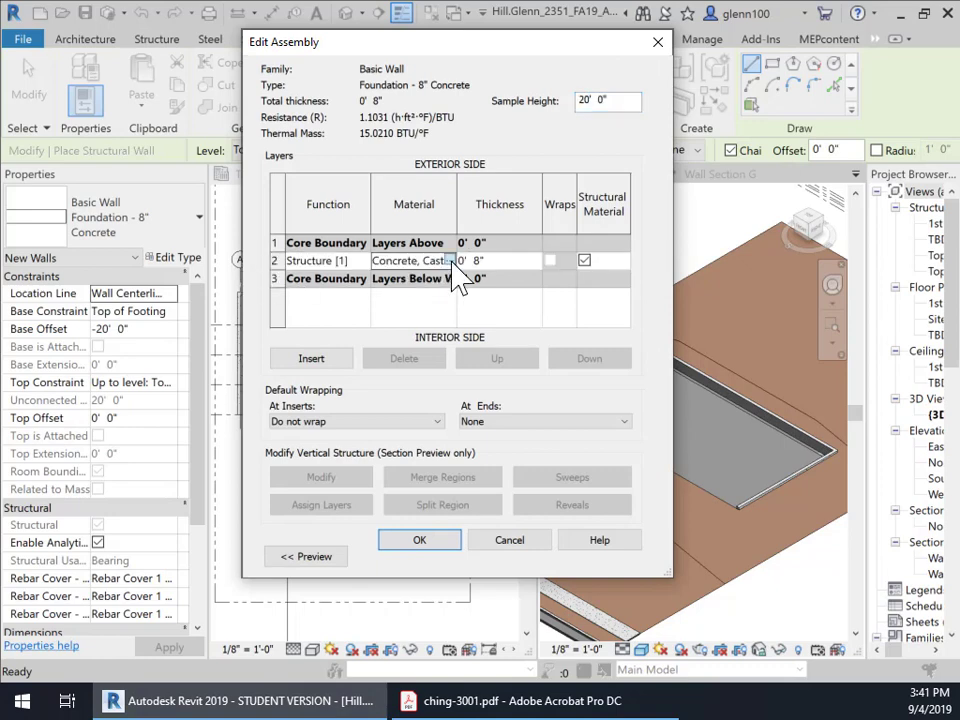
pyautogui.click(451, 262)
pyautogui.click(420, 540)
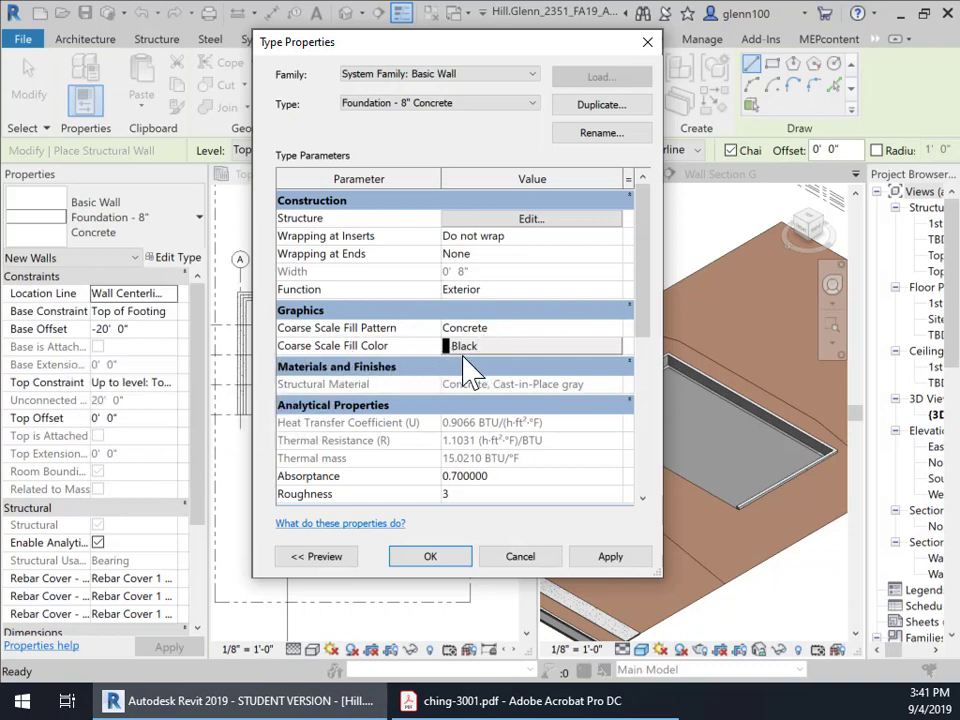
pyautogui.click(610, 556)
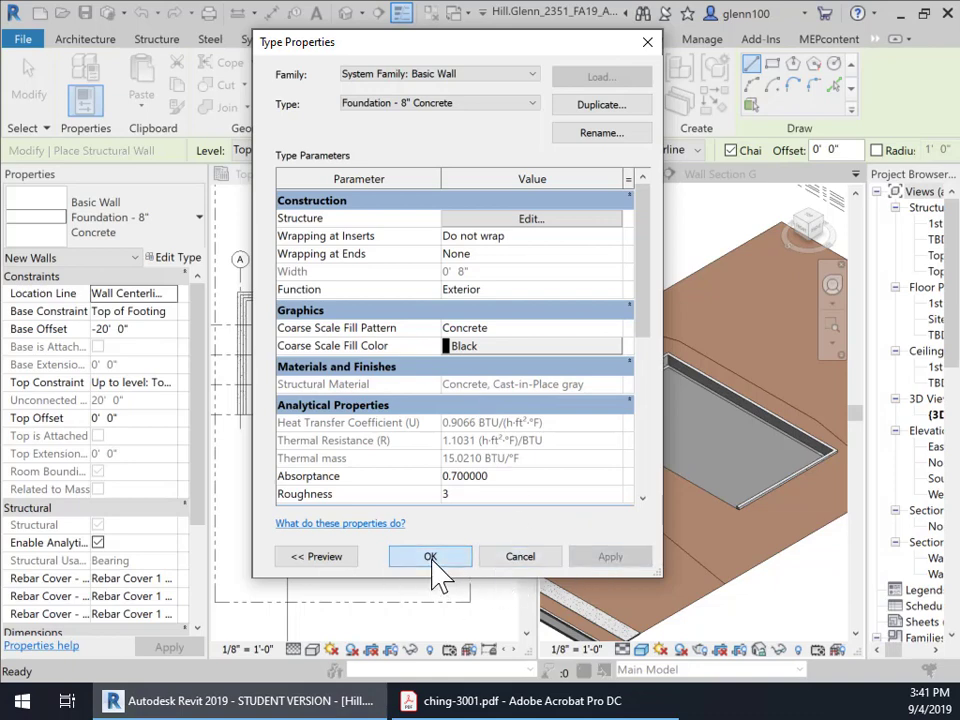
pyautogui.click(433, 556)
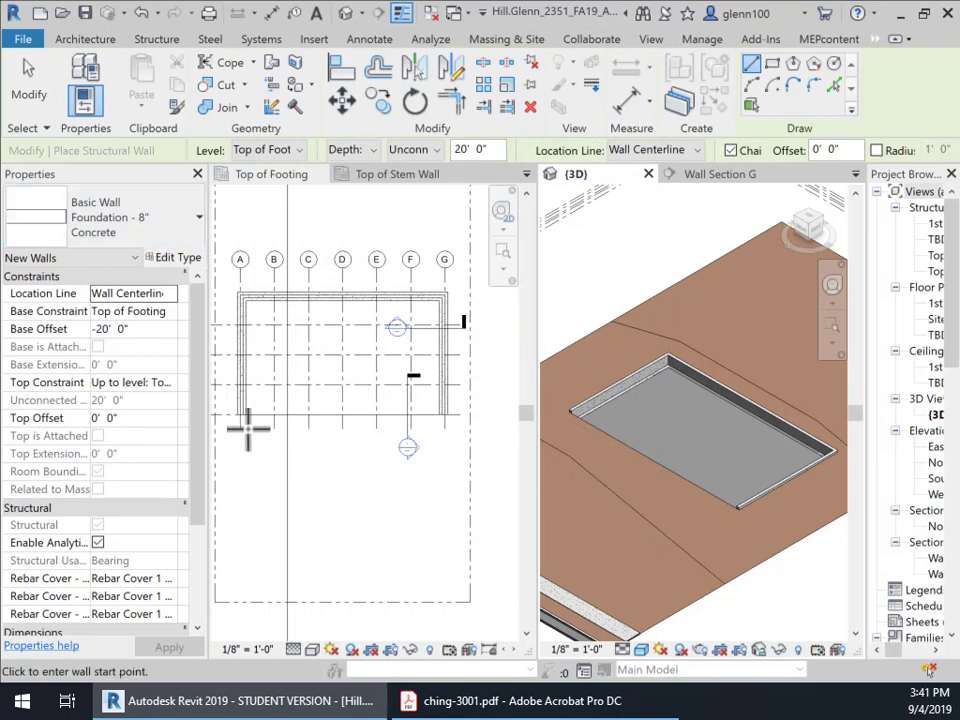
# In the Top of Footing plan, switch the structural wall from Depth to Height, keeping its base constraint at Top of Footing
pyautogui.scroll(3, 248, 428)
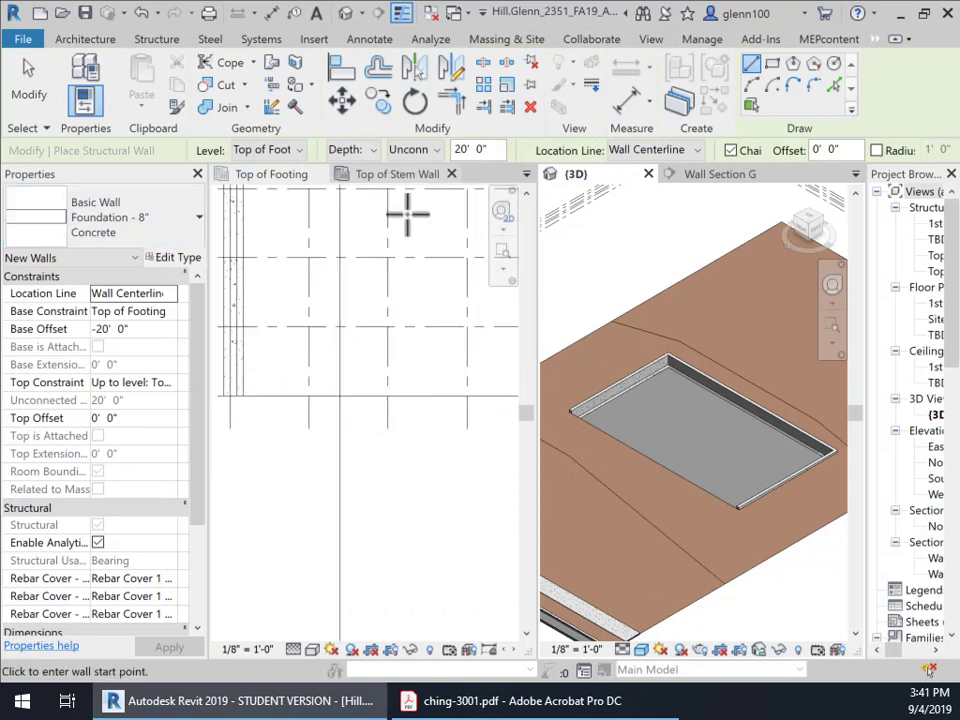
pyautogui.scroll(-3, 375, 390)
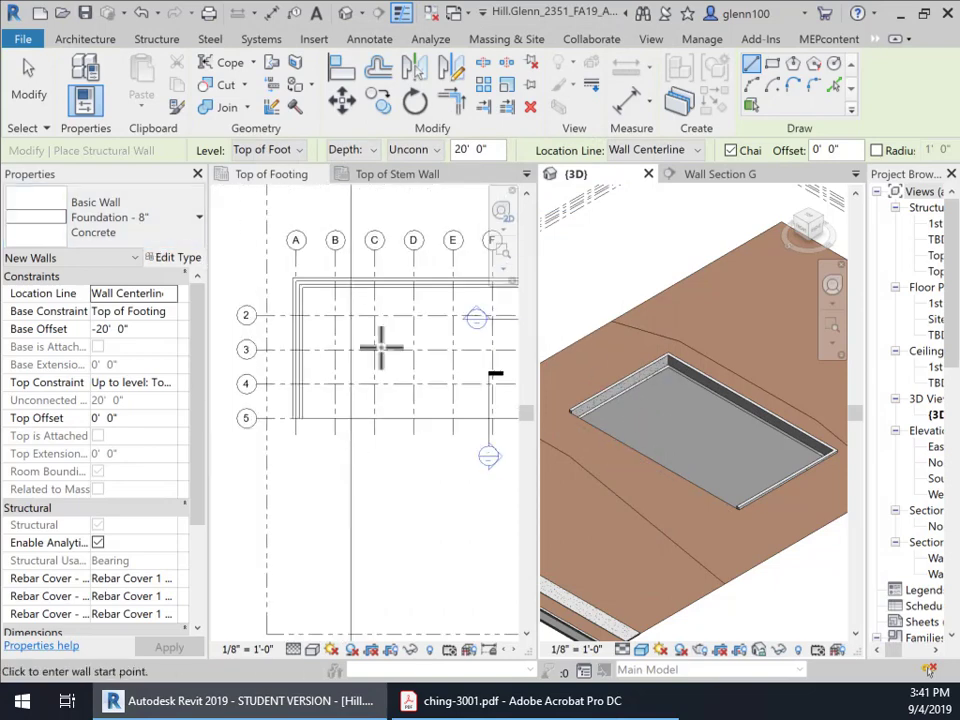
pyautogui.click(293, 180)
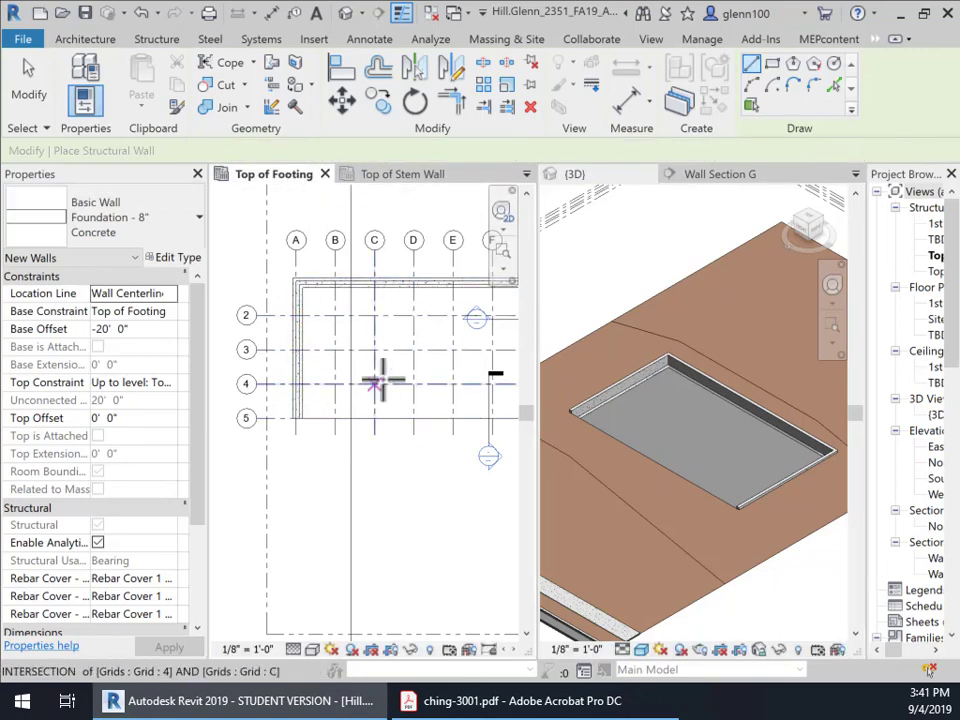
pyautogui.scroll(2, 317, 450)
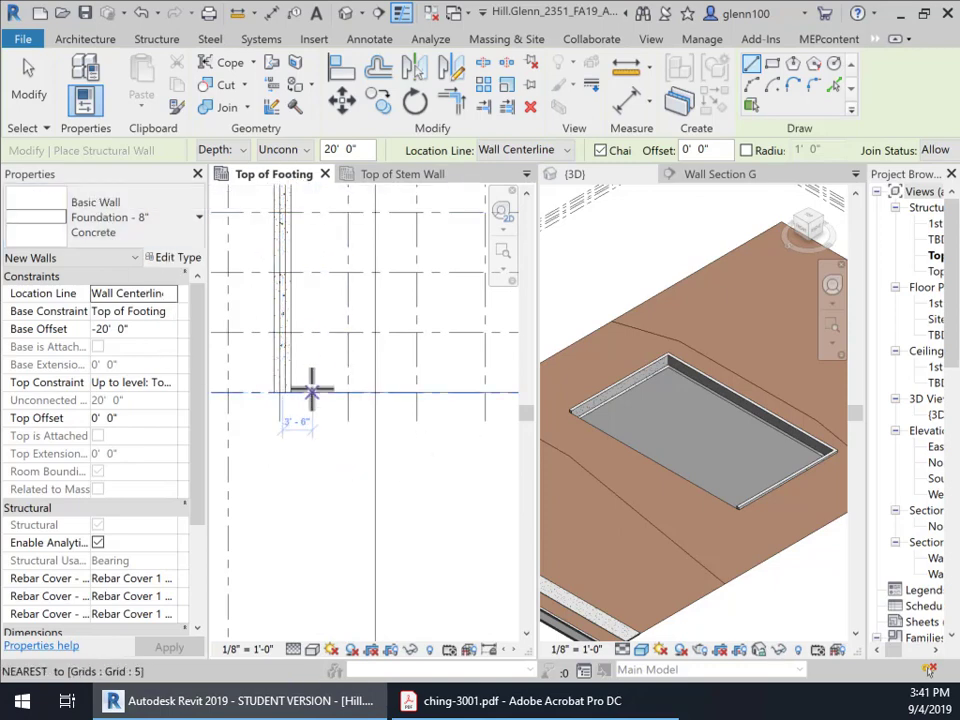
pyautogui.click(136, 312)
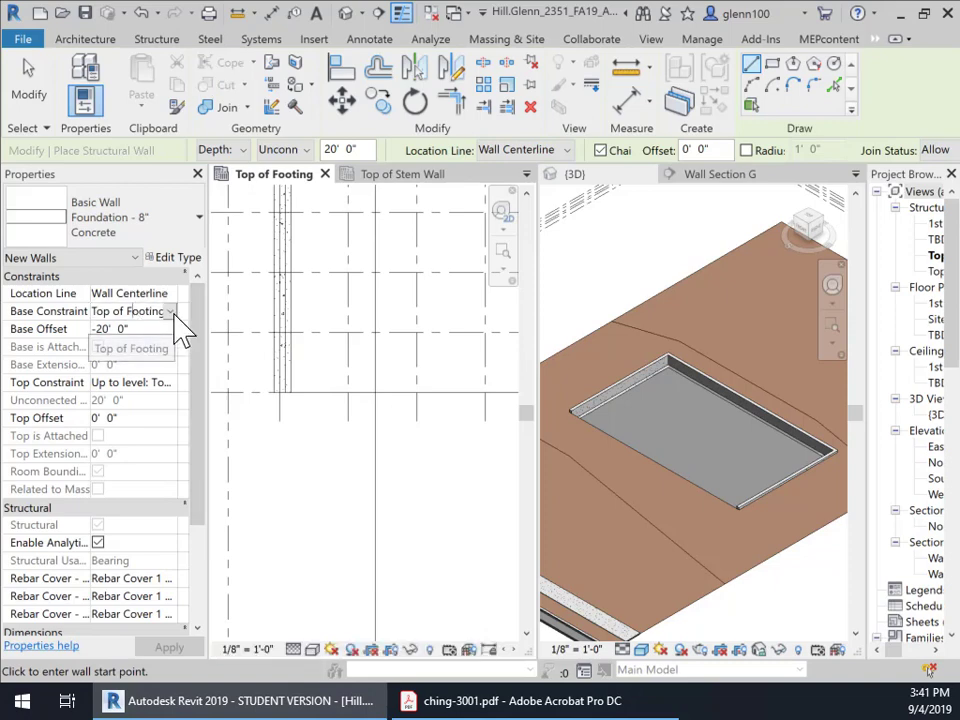
pyautogui.click(174, 312)
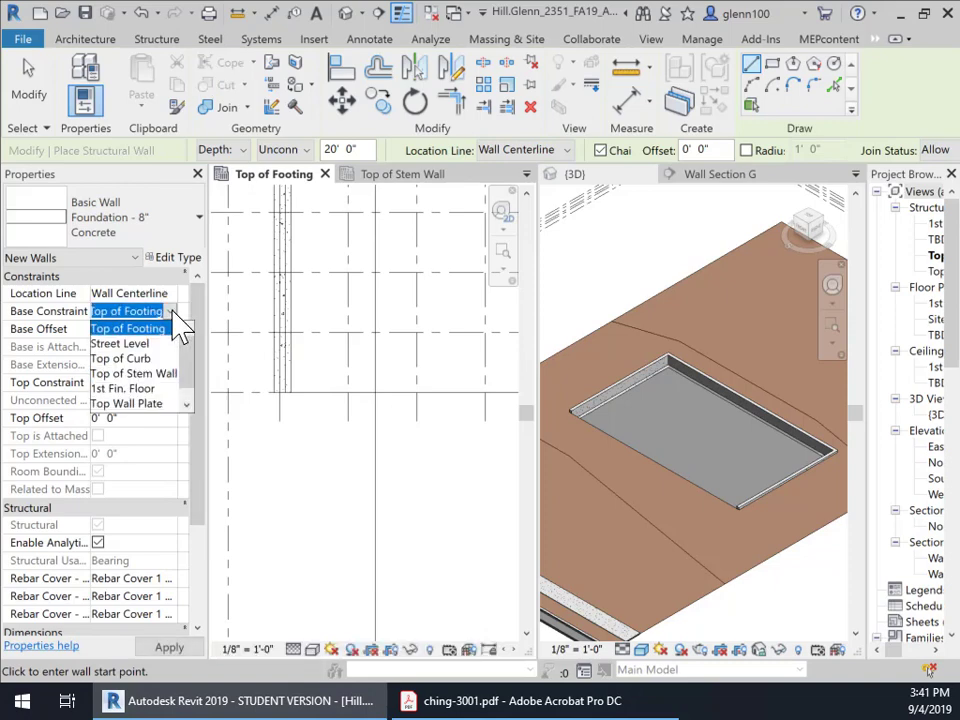
pyautogui.click(244, 152)
pyautogui.click(244, 152)
pyautogui.click(222, 182)
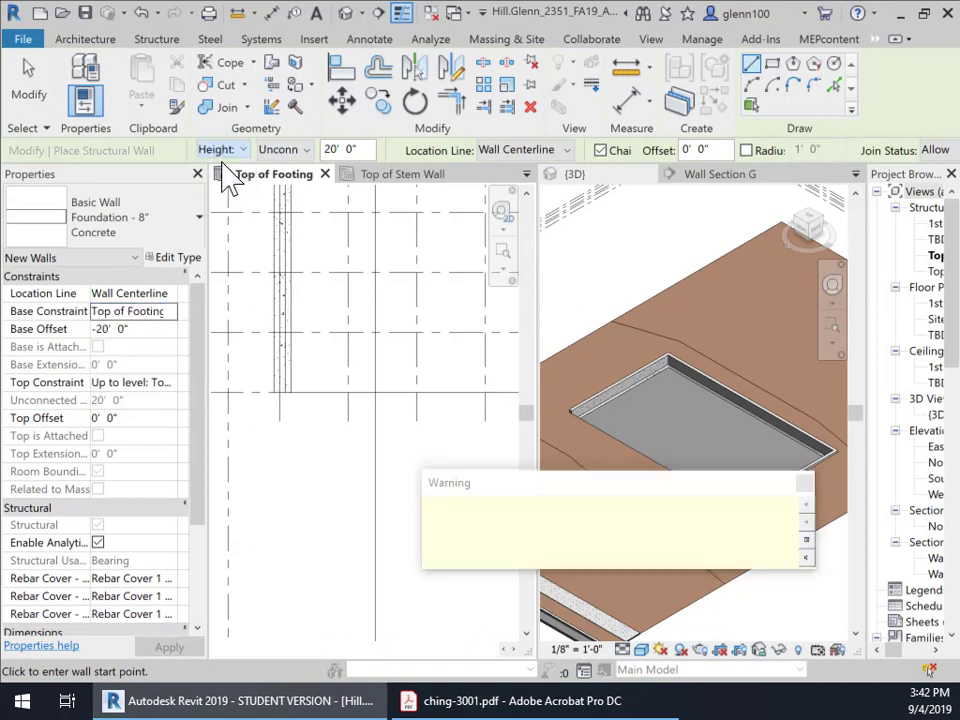
pyautogui.click(804, 487)
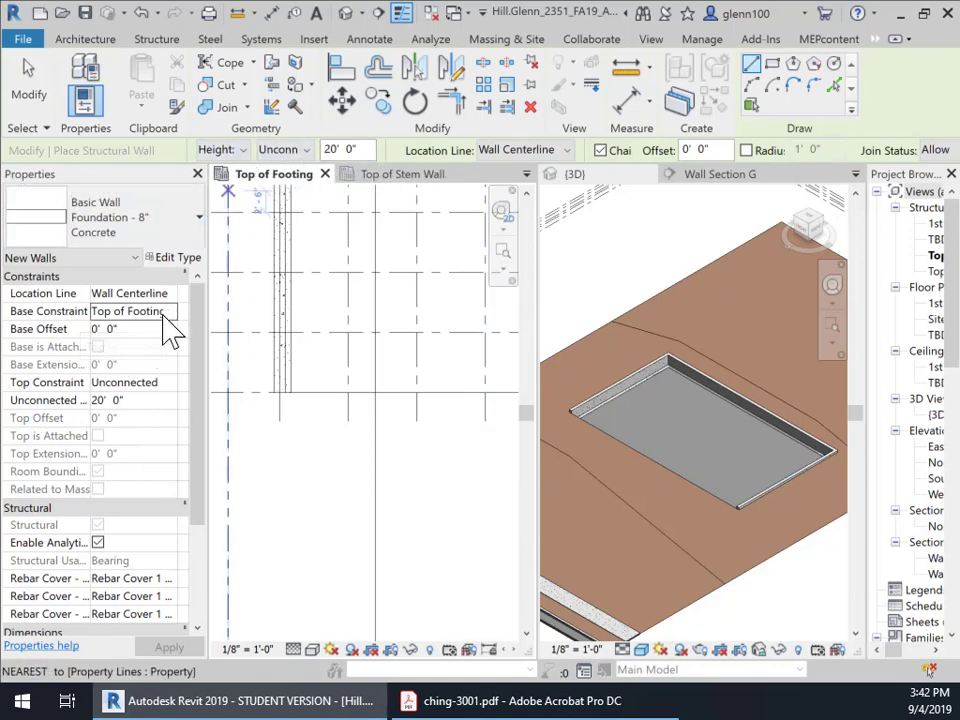
# Set the structural wall's top constraint to Up to level: Top of Stem Wall
pyautogui.click(170, 385)
pyautogui.click(171, 384)
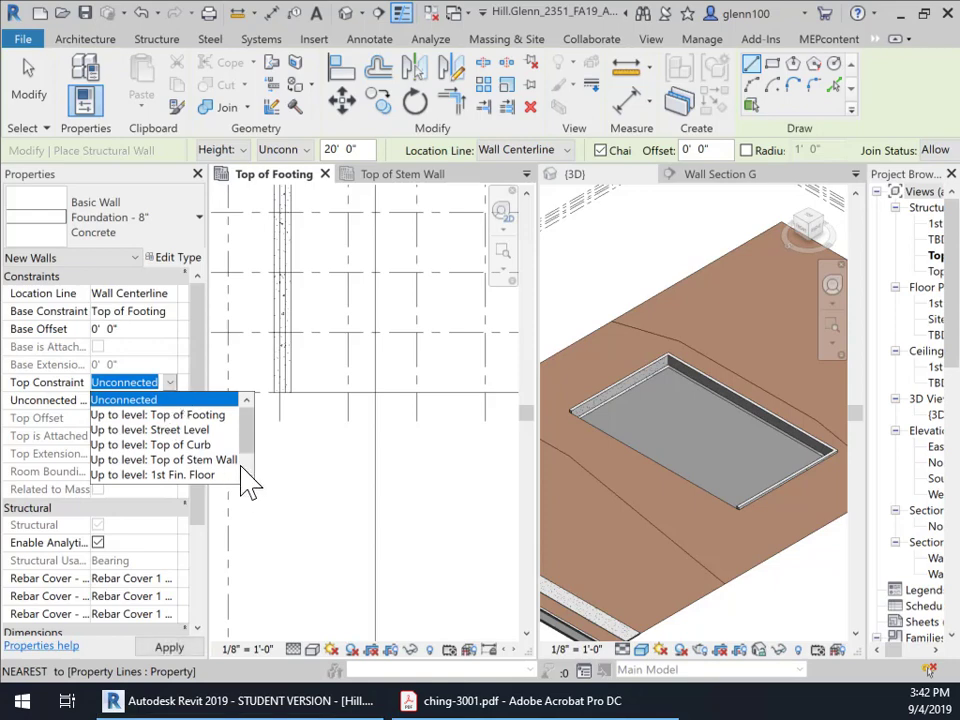
pyautogui.click(211, 460)
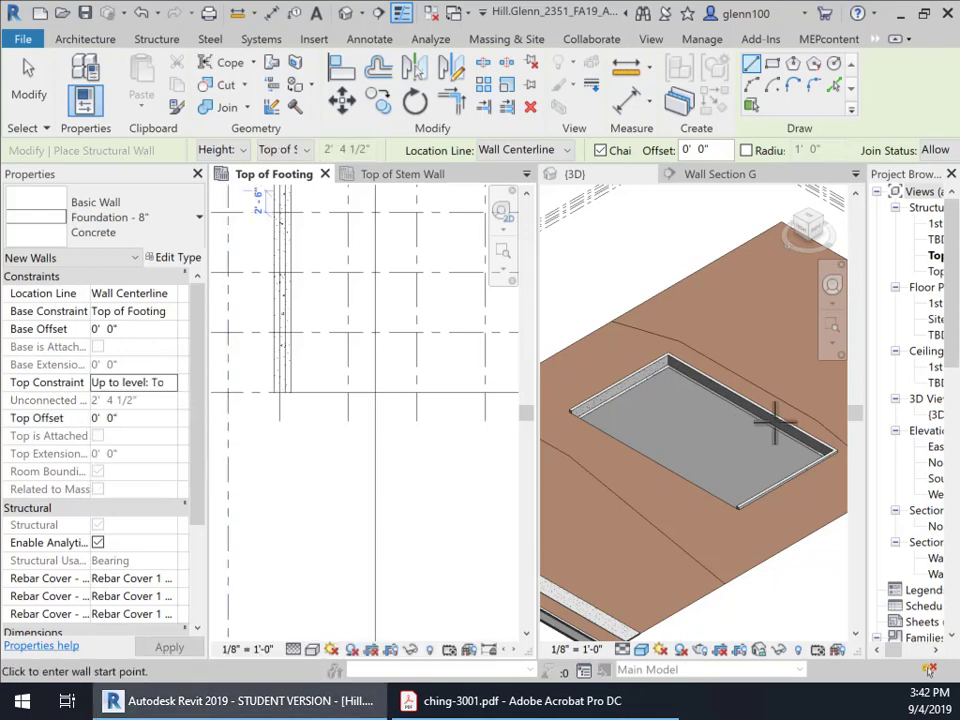
# Examine the stem wall, footing and level lines in Wall Section G
pyautogui.click(720, 177)
pyautogui.press('Escape')
pyautogui.press('Escape')
pyautogui.scroll(-1, 733, 484)
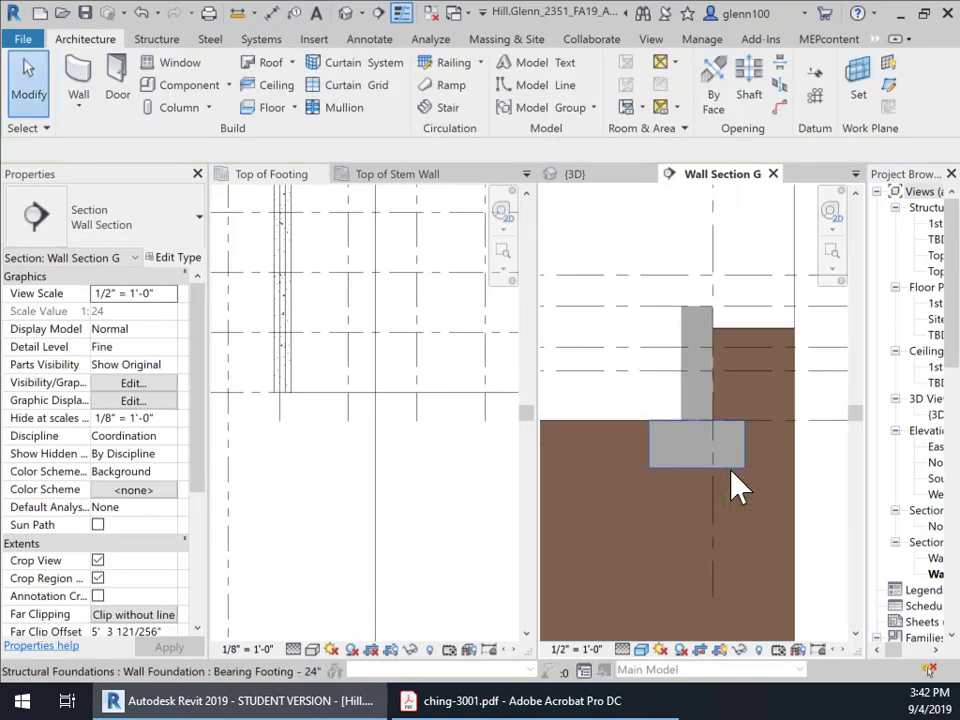
pyautogui.scroll(-1, 771, 489)
pyautogui.scroll(1, 771, 489)
pyautogui.moveTo(771, 489); pyautogui.dragTo(700, 454, button='middle')
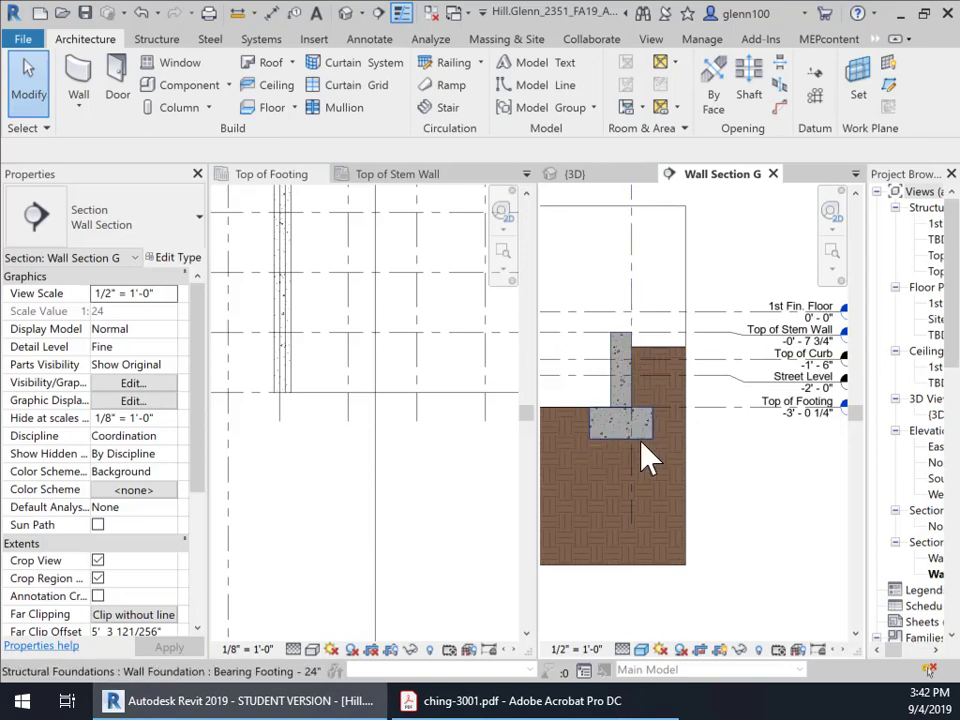
# In the Top of Footing plan, start a Foundation - 8" Concrete structural wall with its location line set to Core Face: Exterior
pyautogui.click(439, 467)
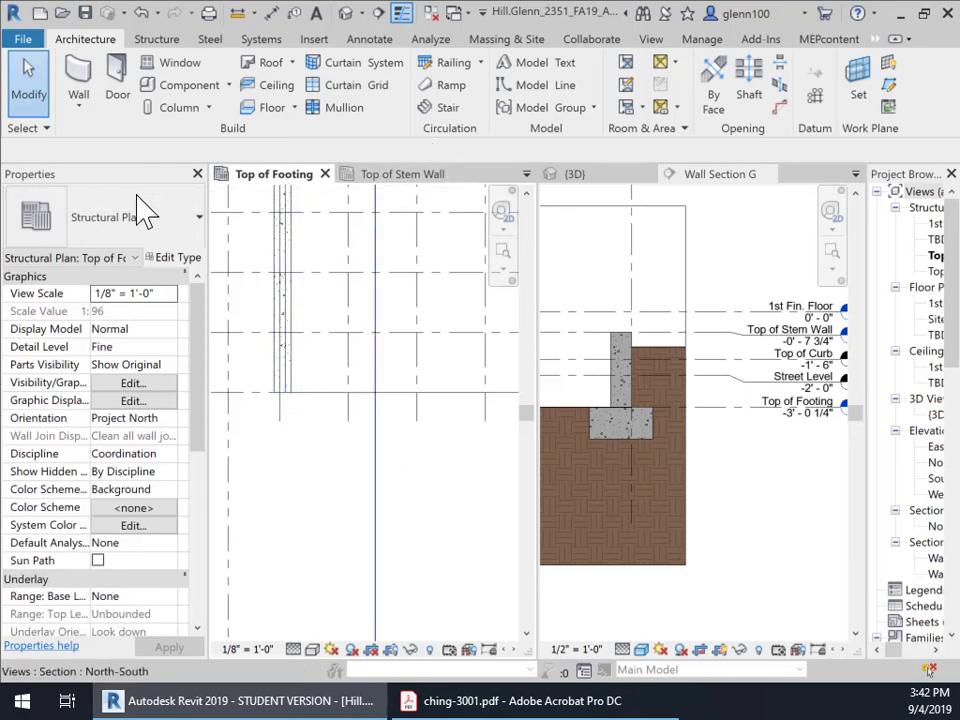
pyautogui.click(78, 105)
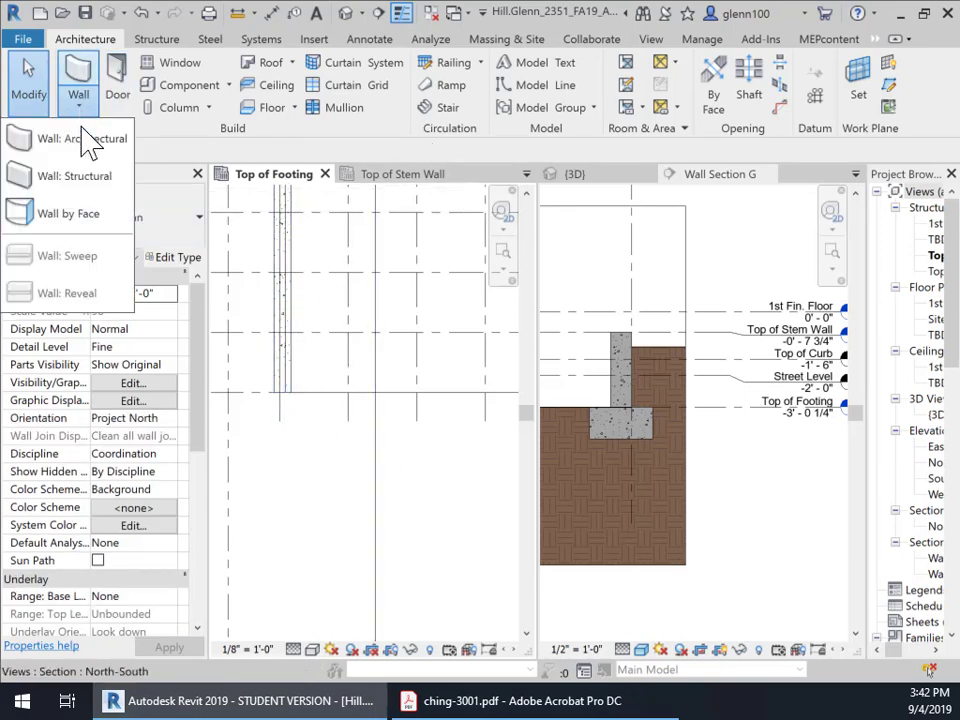
pyautogui.click(81, 177)
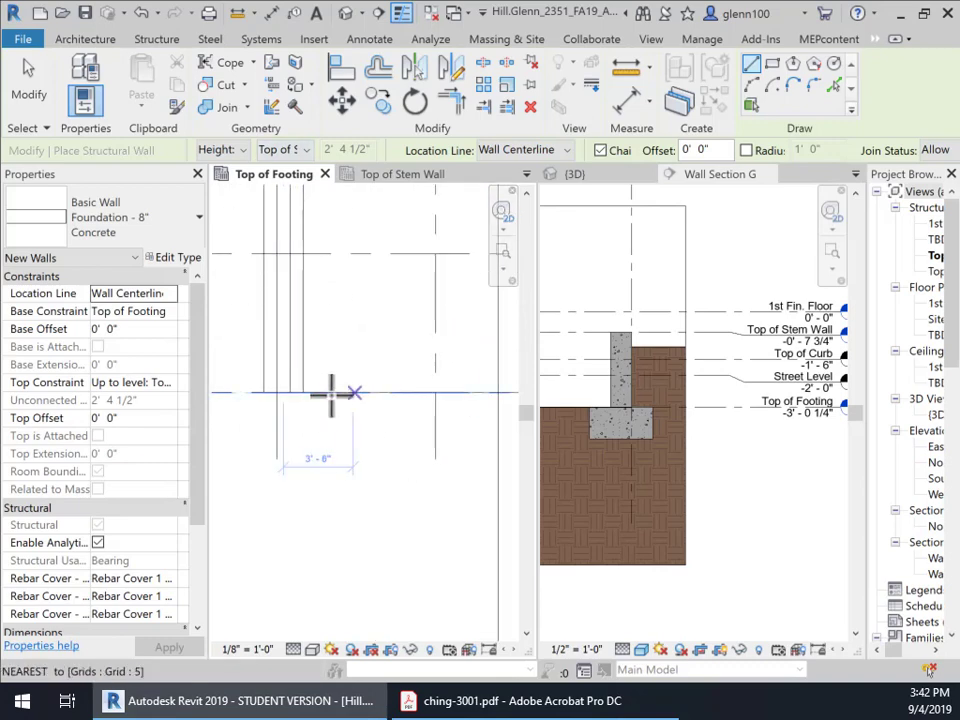
pyautogui.scroll(2, 272, 392)
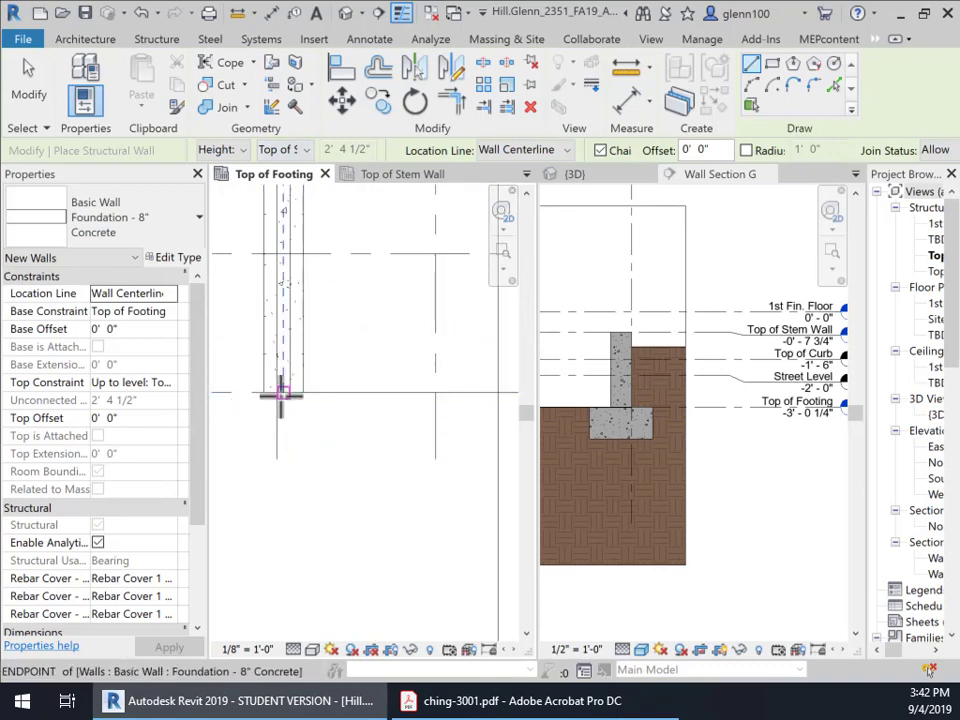
pyautogui.scroll(2, 276, 390)
pyautogui.click(271, 390)
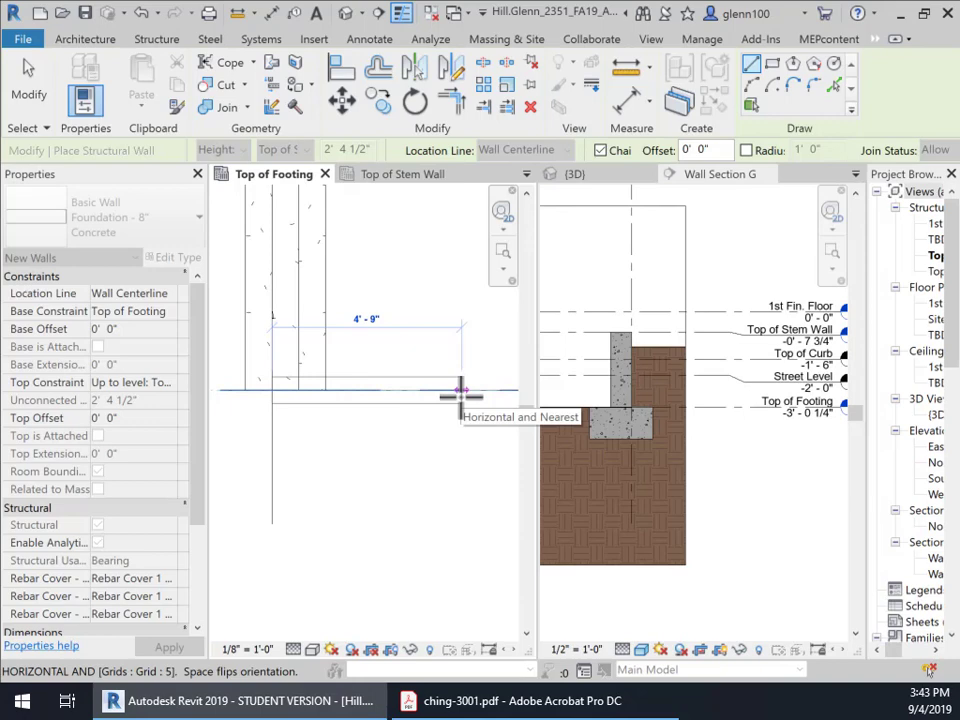
pyautogui.press('Escape')
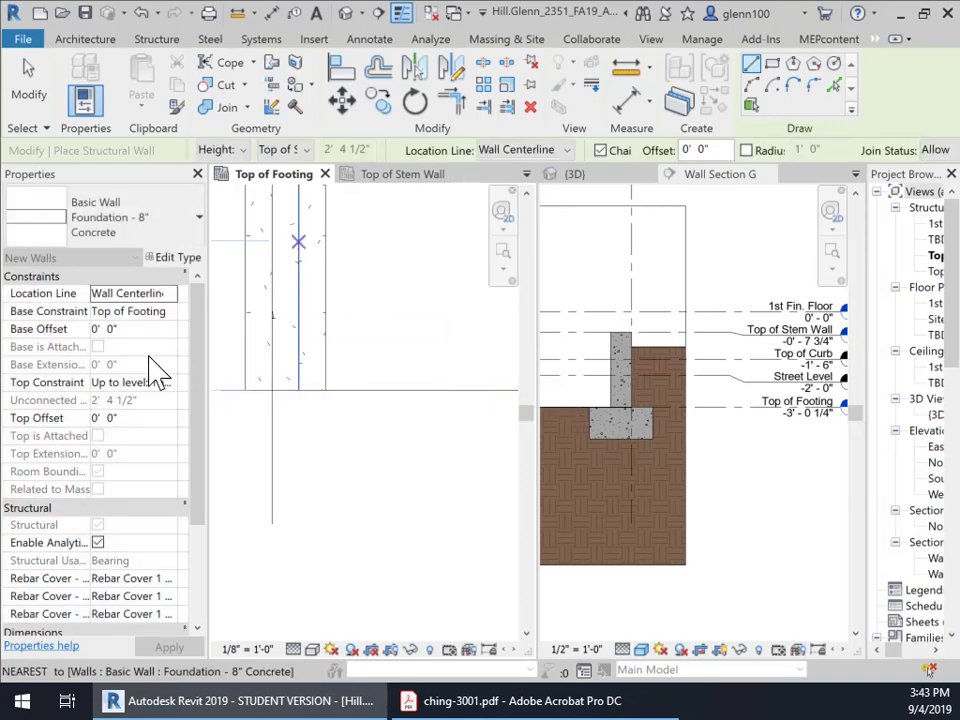
pyautogui.click(160, 295)
pyautogui.click(170, 293)
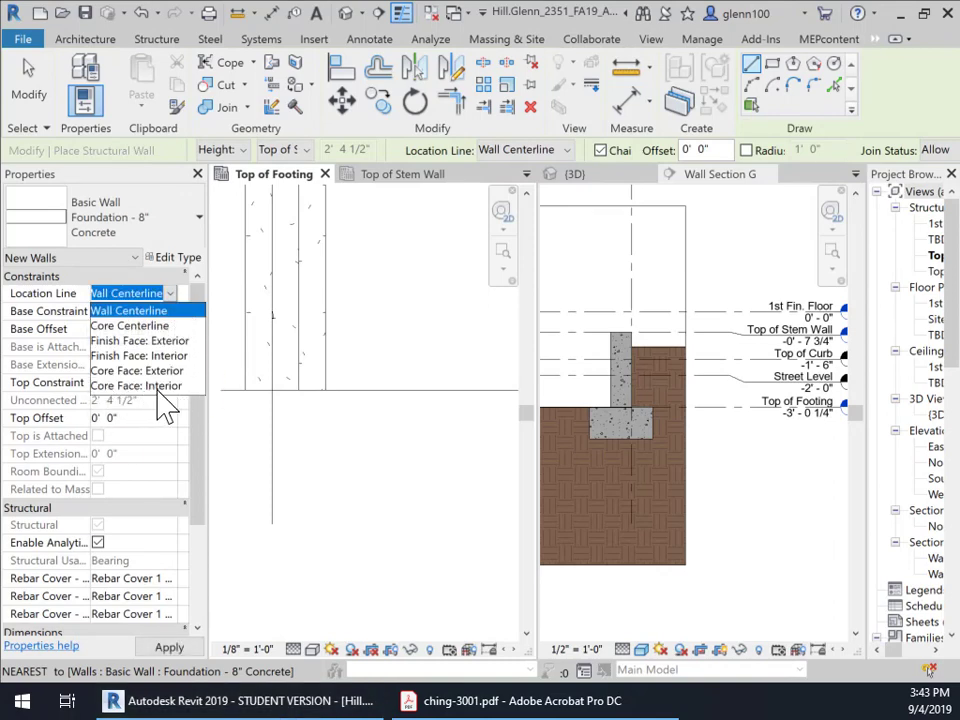
pyautogui.click(161, 372)
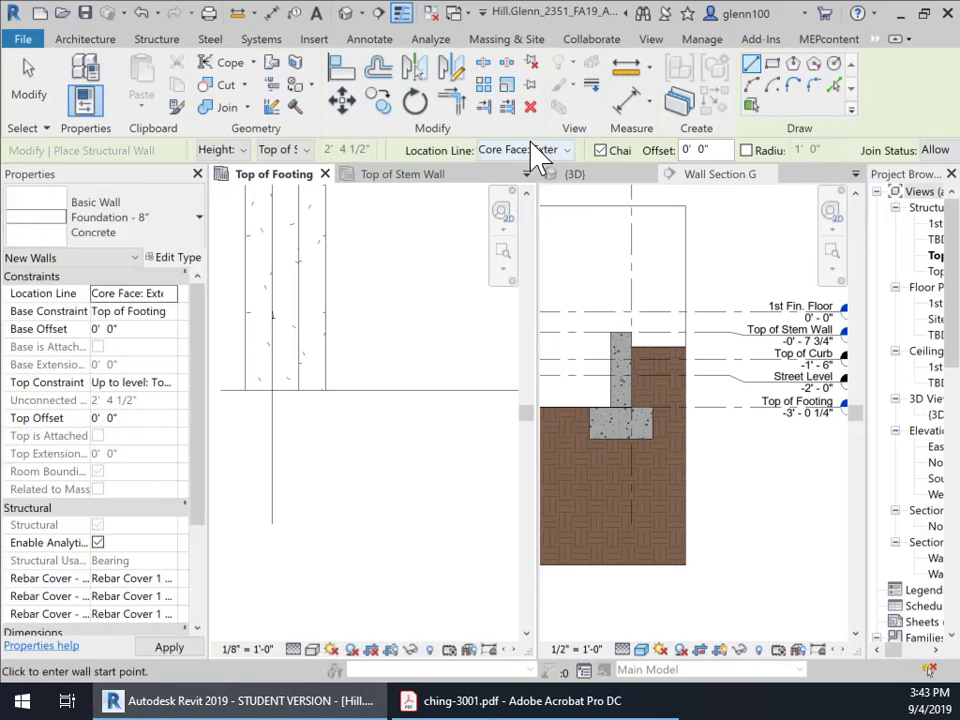
# Draw the structural wall along grid 5 to the corner at grid G, flipped to the building's inner side, and end the command
pyautogui.click(271, 390)
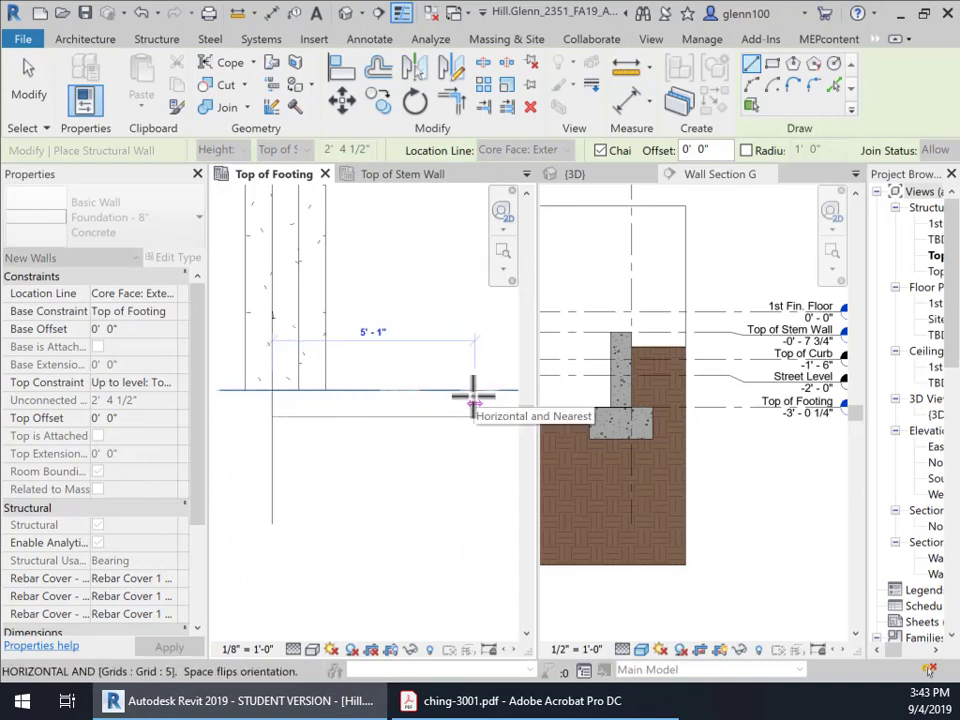
pyautogui.press('space')
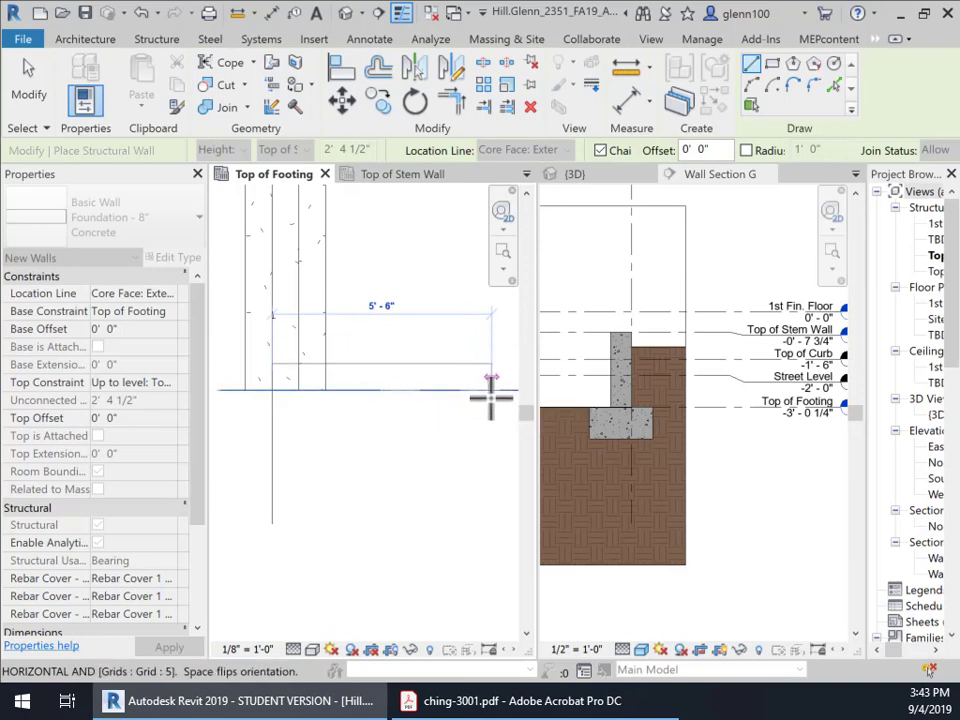
pyautogui.moveTo(489, 407); pyautogui.dragTo(255, 405, button='middle')
pyautogui.moveTo(504, 381); pyautogui.dragTo(357, 378, button='middle')
pyautogui.moveTo(489, 375); pyautogui.dragTo(260, 405, button='middle')
pyautogui.scroll(-3, 340, 398)
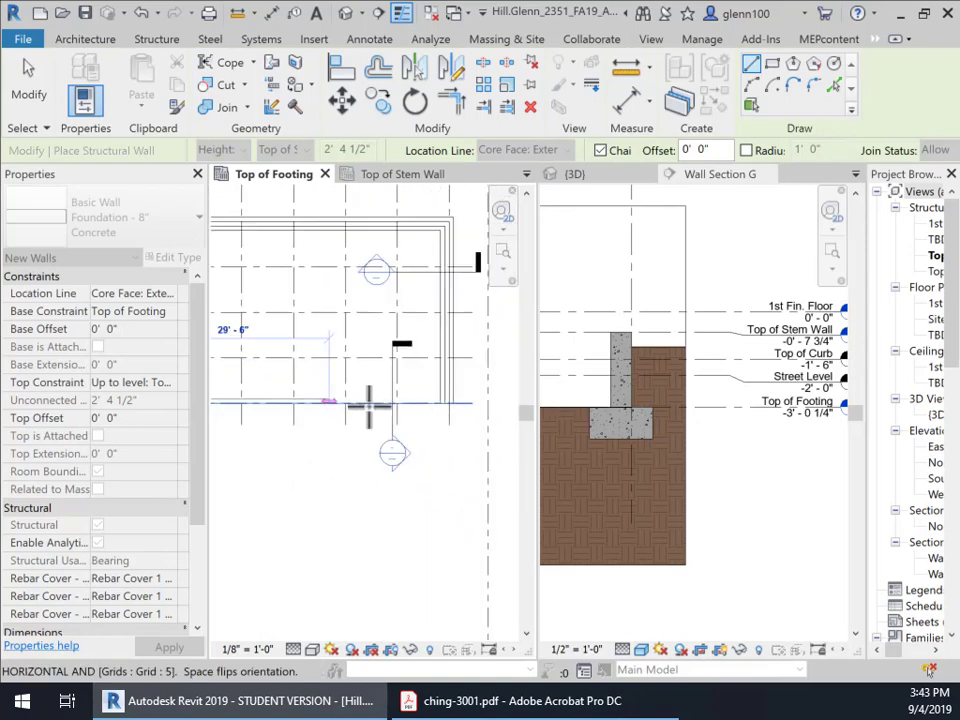
pyautogui.click(448, 404)
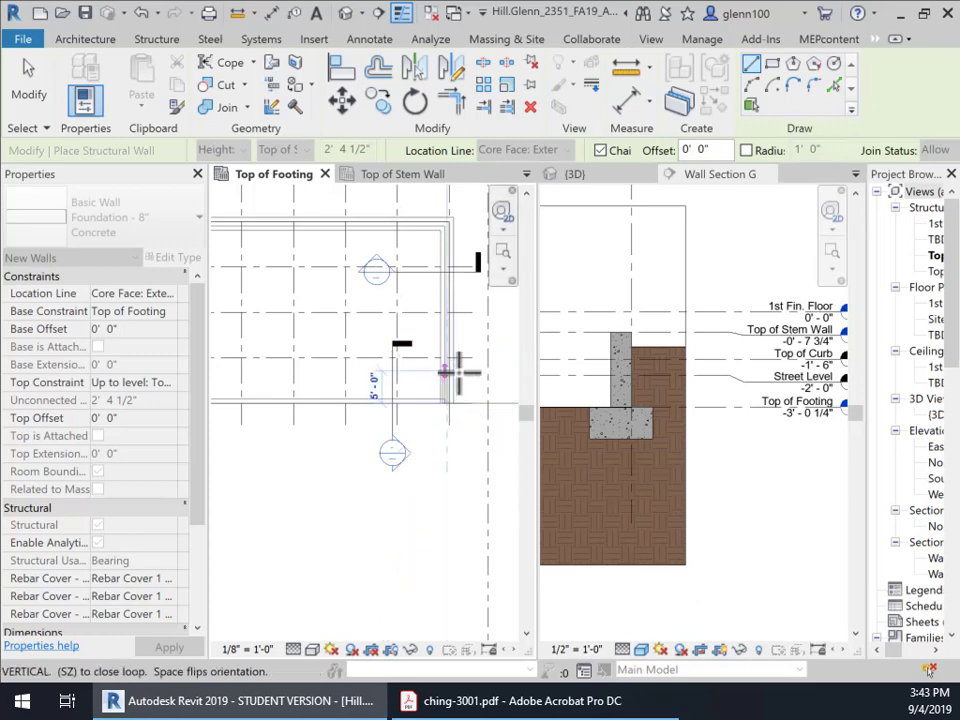
pyautogui.press('Escape')
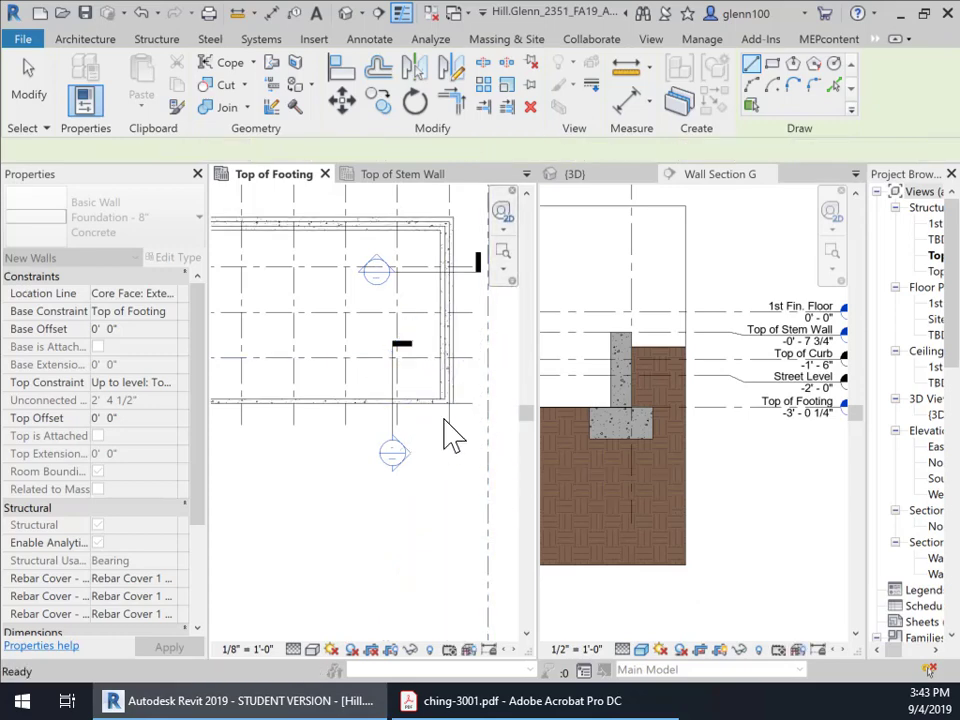
pyautogui.scroll(3, 443, 414)
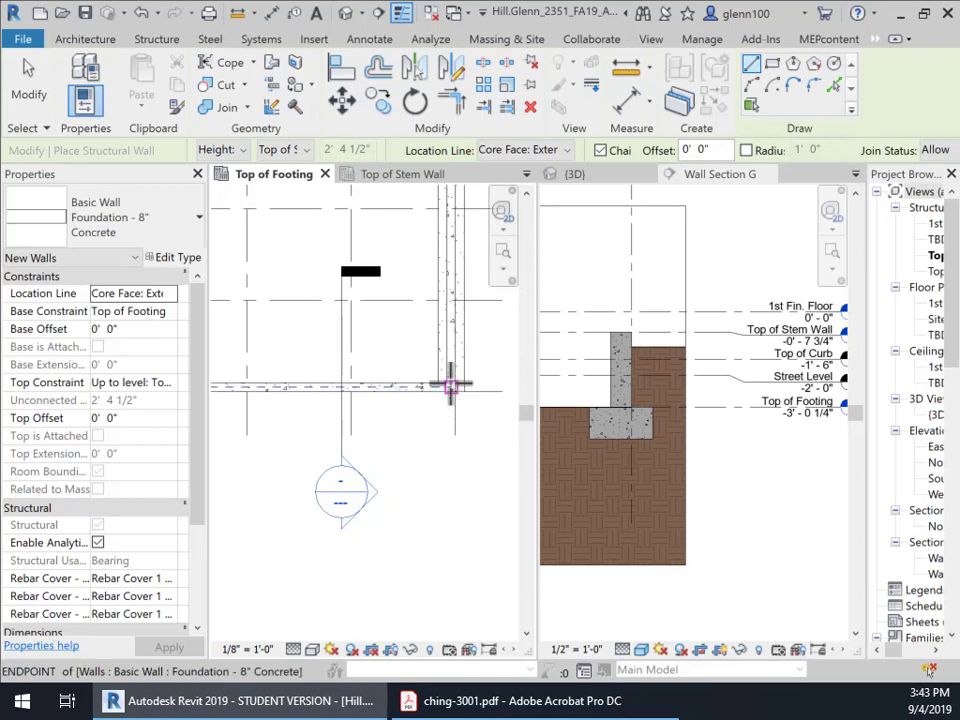
pyautogui.click(454, 390)
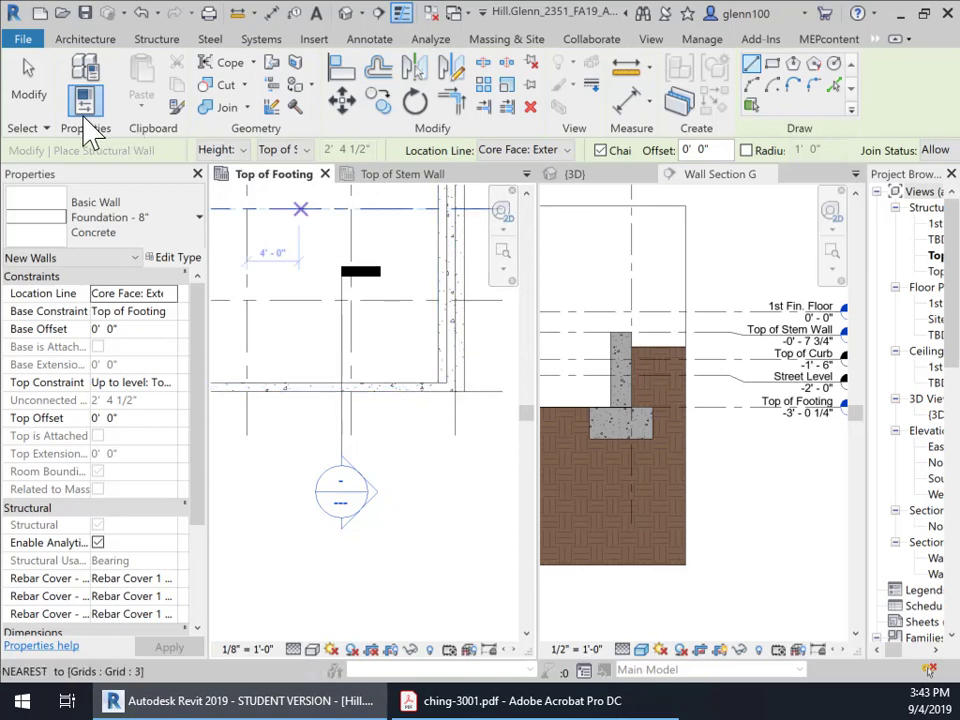
pyautogui.click(27, 88)
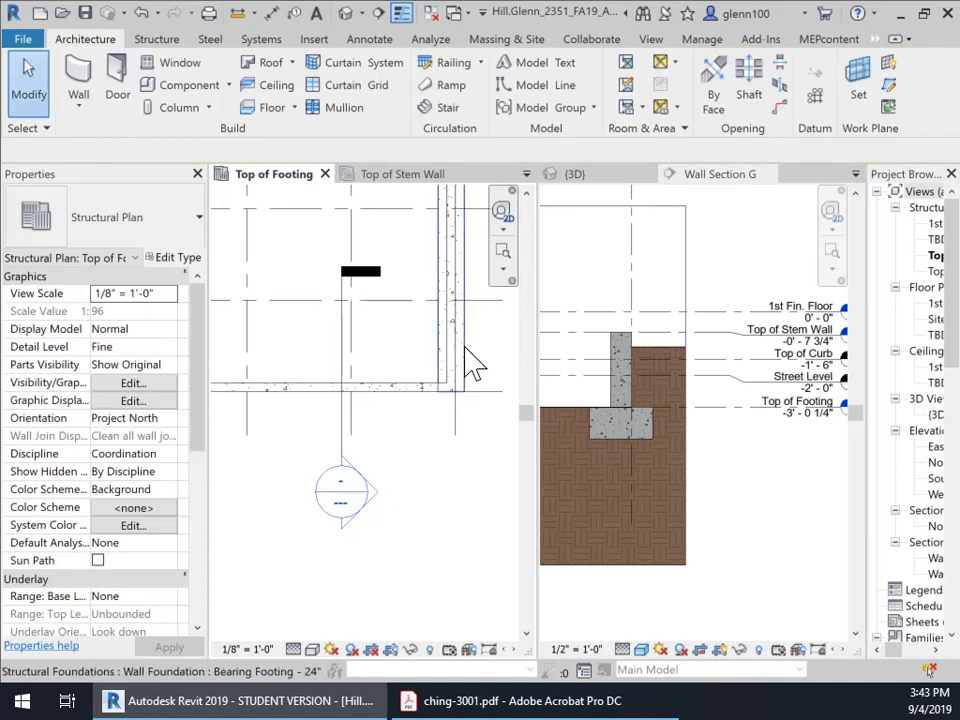
# Check the bearing footing and the 8" concrete wall along grid G by highlighting each in plan and Wall Section G
pyautogui.click(468, 347)
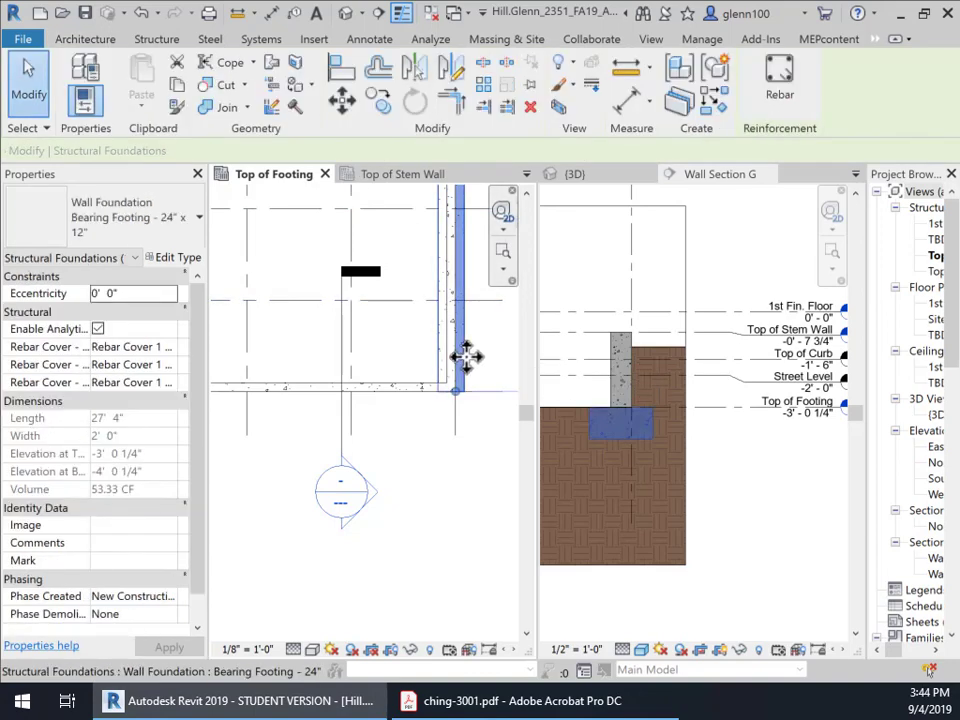
pyautogui.click(476, 446)
pyautogui.click(451, 381)
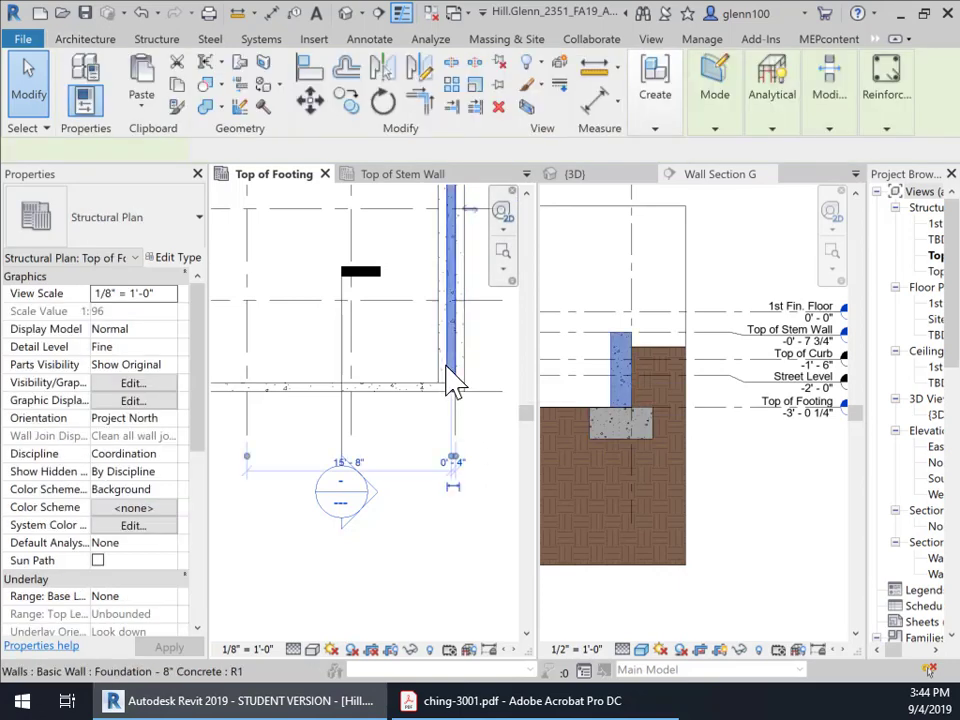
pyautogui.click(485, 476)
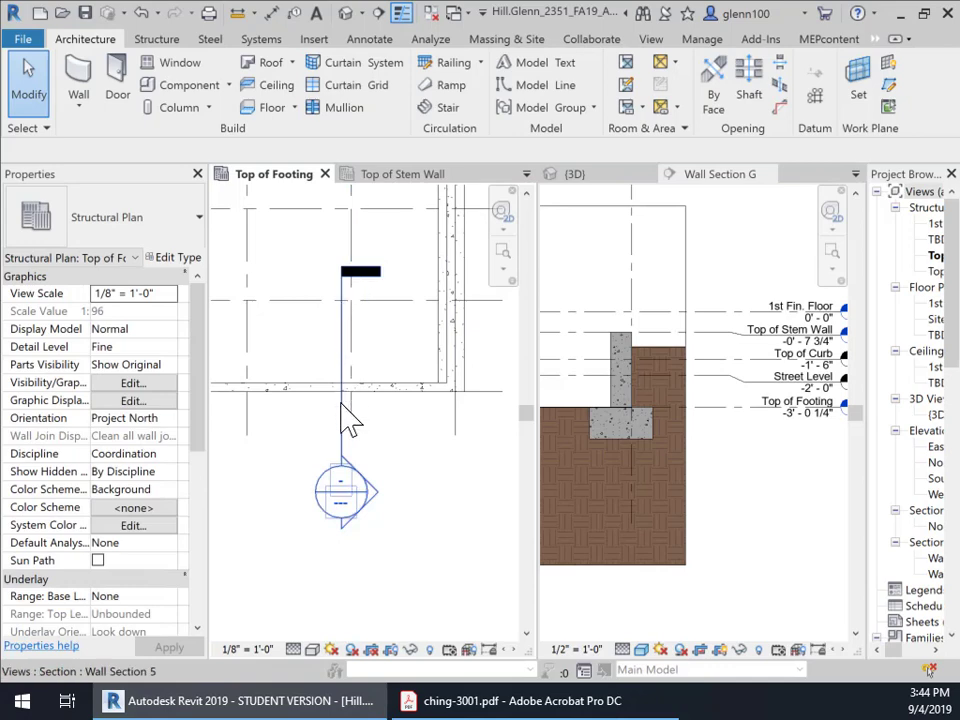
# Widen the Project Browser and open Wall Section 5 to examine the stem wall at grid 5
pyautogui.scroll(-5, 410, 498)
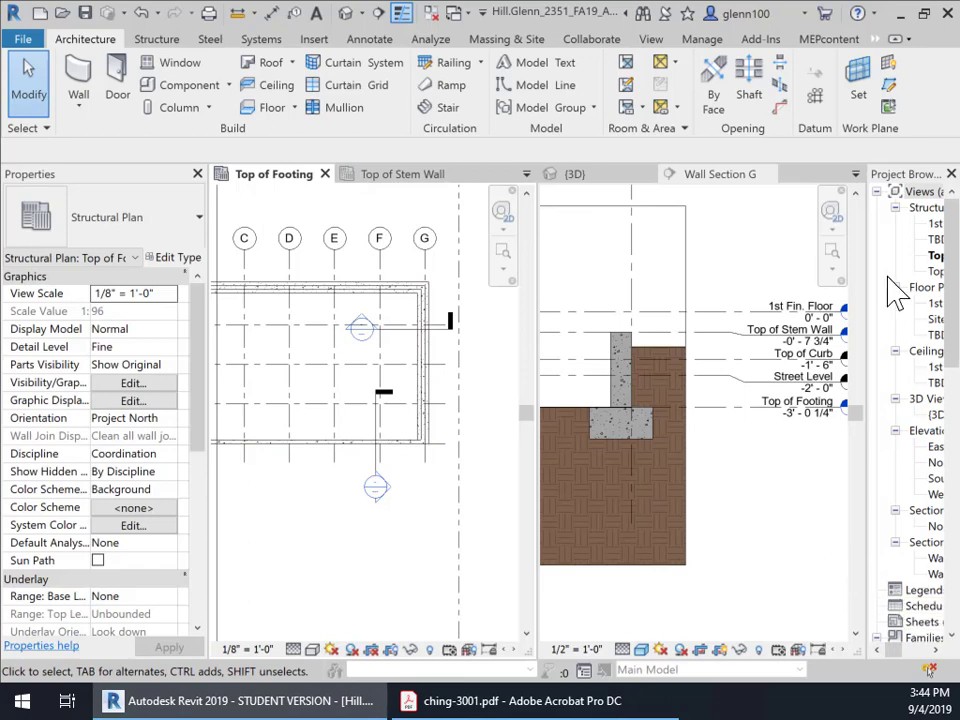
pyautogui.click(855, 175)
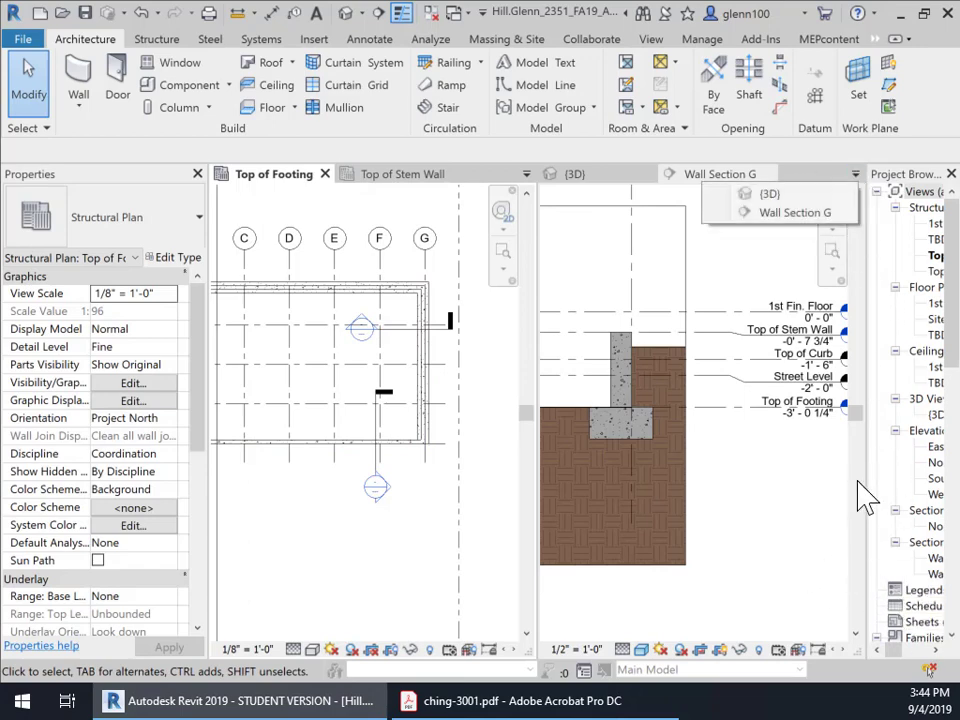
pyautogui.scroll(-3, 900, 560)
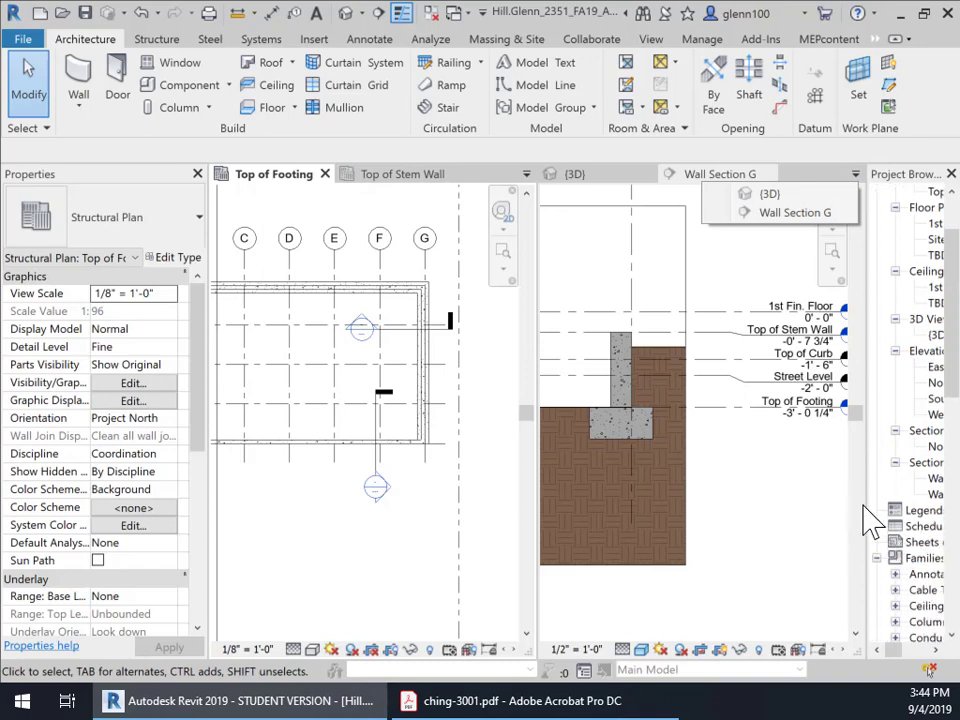
pyautogui.click(866, 368)
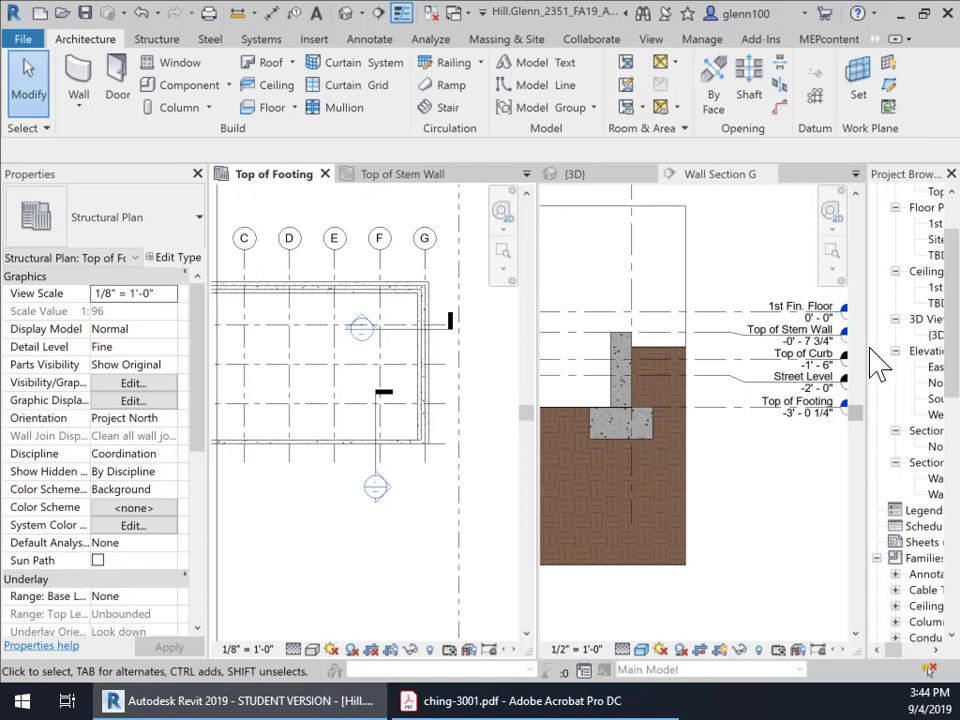
pyautogui.moveTo(864, 364); pyautogui.dragTo(810, 367)
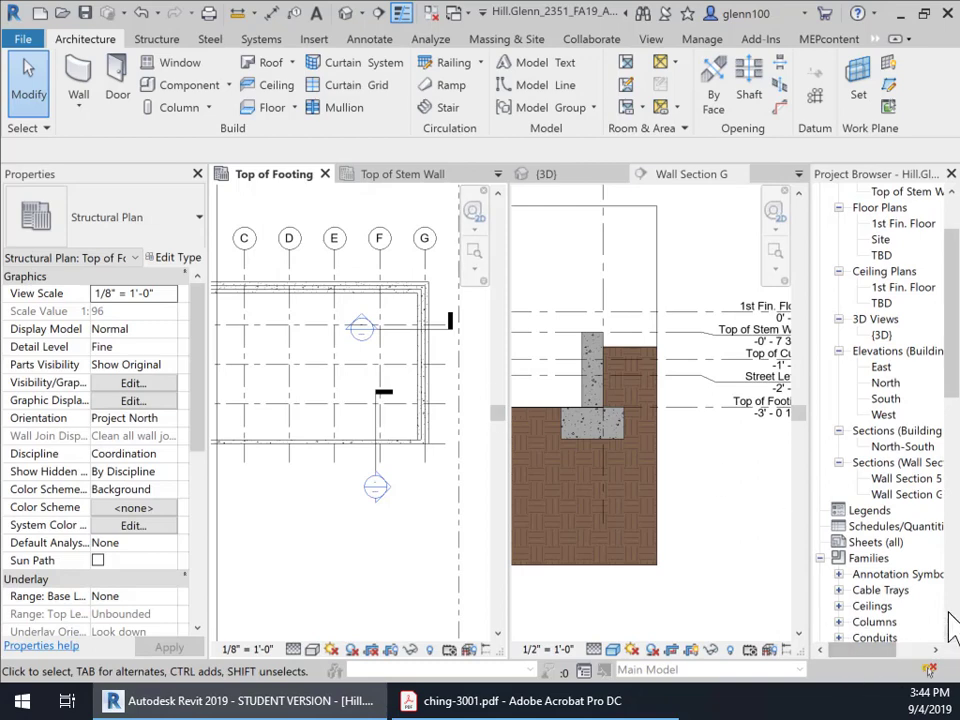
pyautogui.scroll(-2, 917, 643)
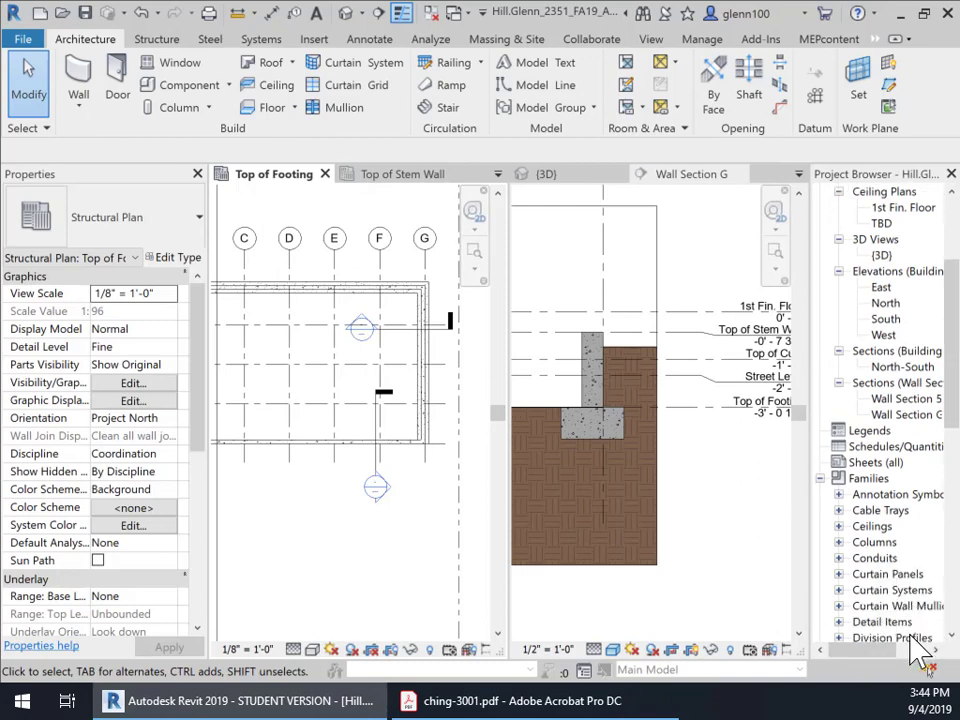
pyautogui.scroll(2, 912, 600)
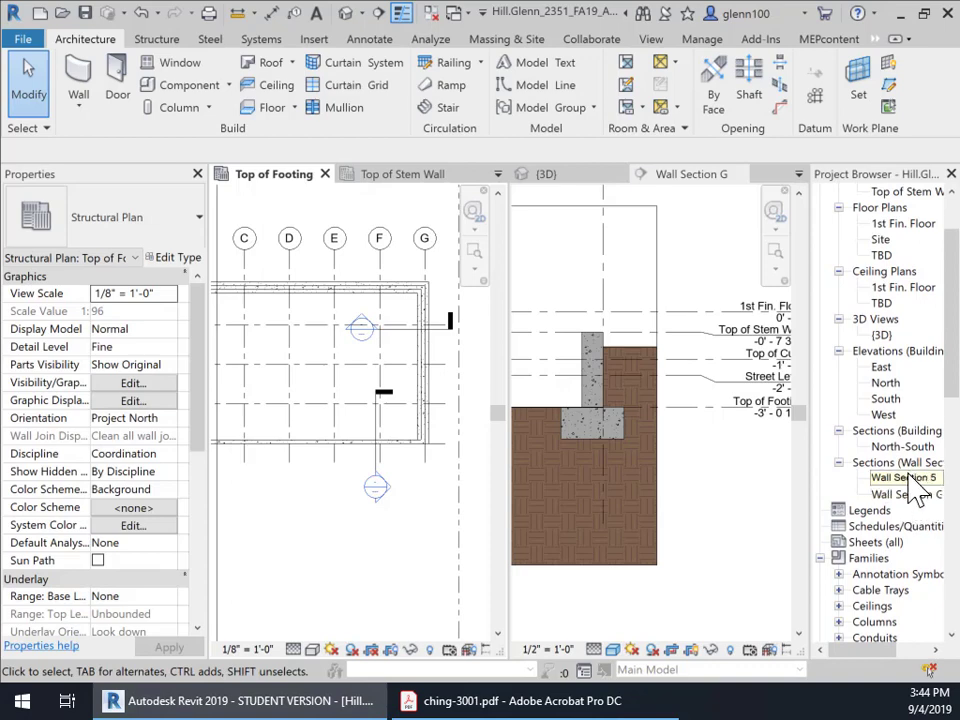
pyautogui.doubleClick(910, 478)
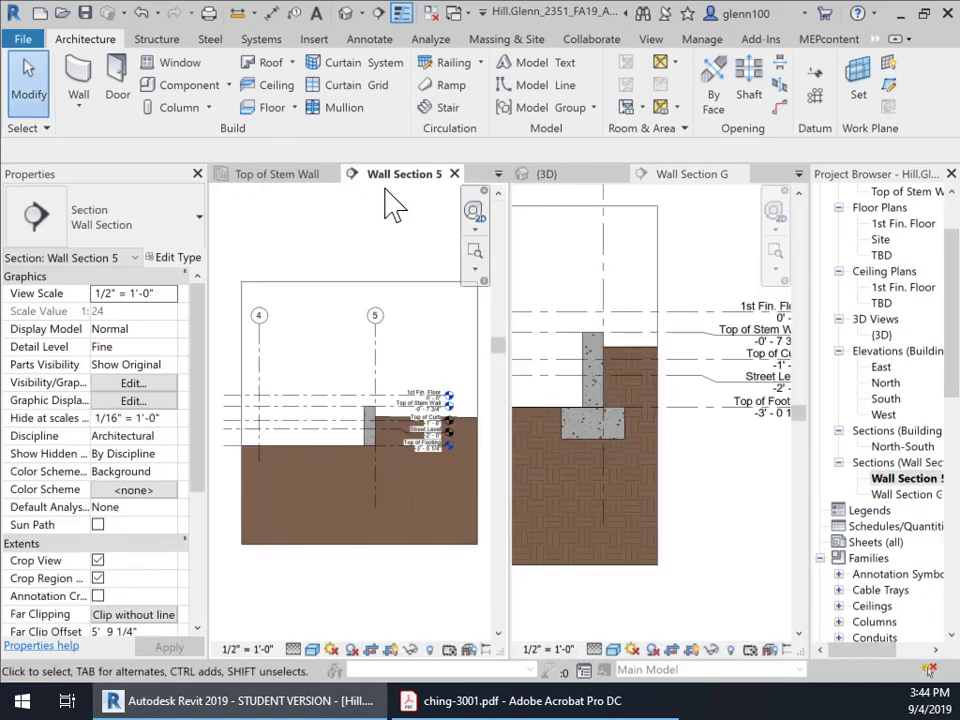
pyautogui.scroll(3, 390, 395)
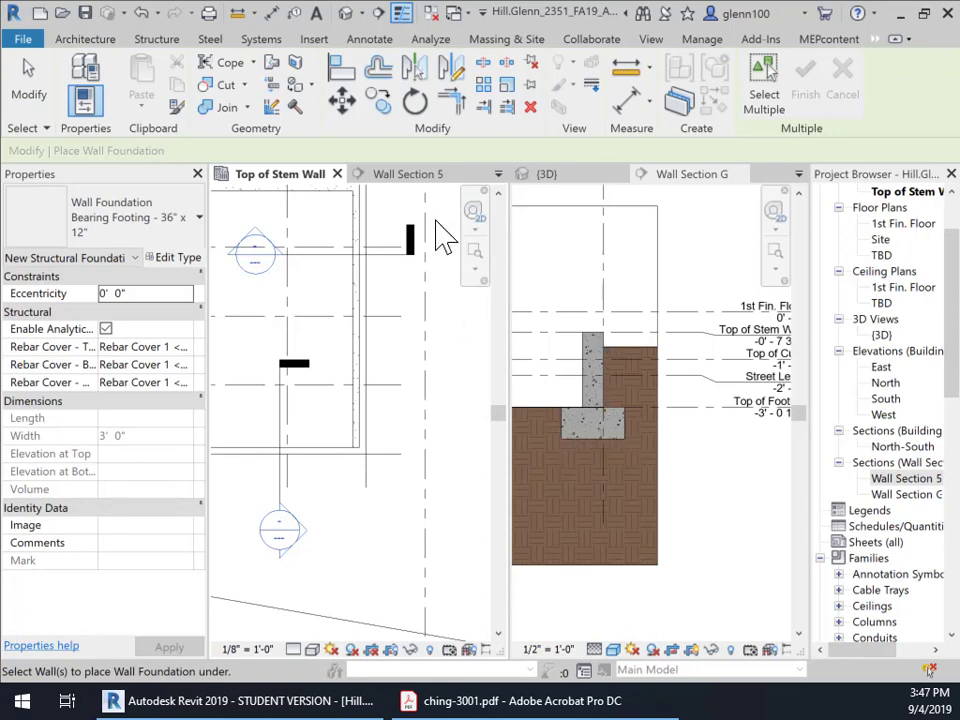
pyautogui.click(428, 186)
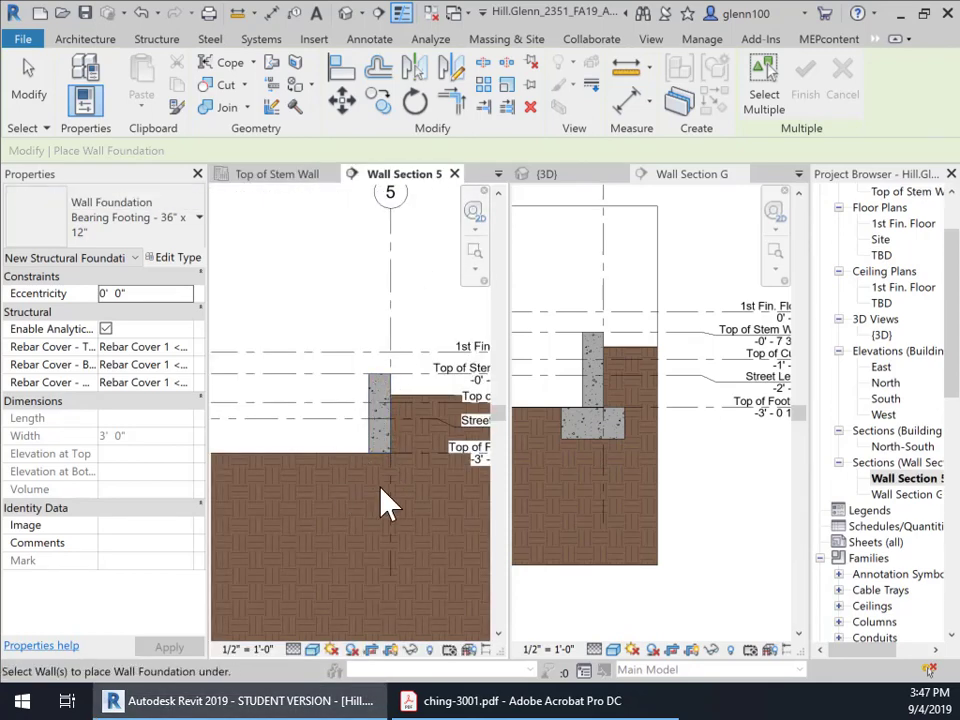
# In the Top of Stem Wall plan, start a structural wall foundation with the Bearing Footing - 36" x 12" type
pyautogui.click(284, 183)
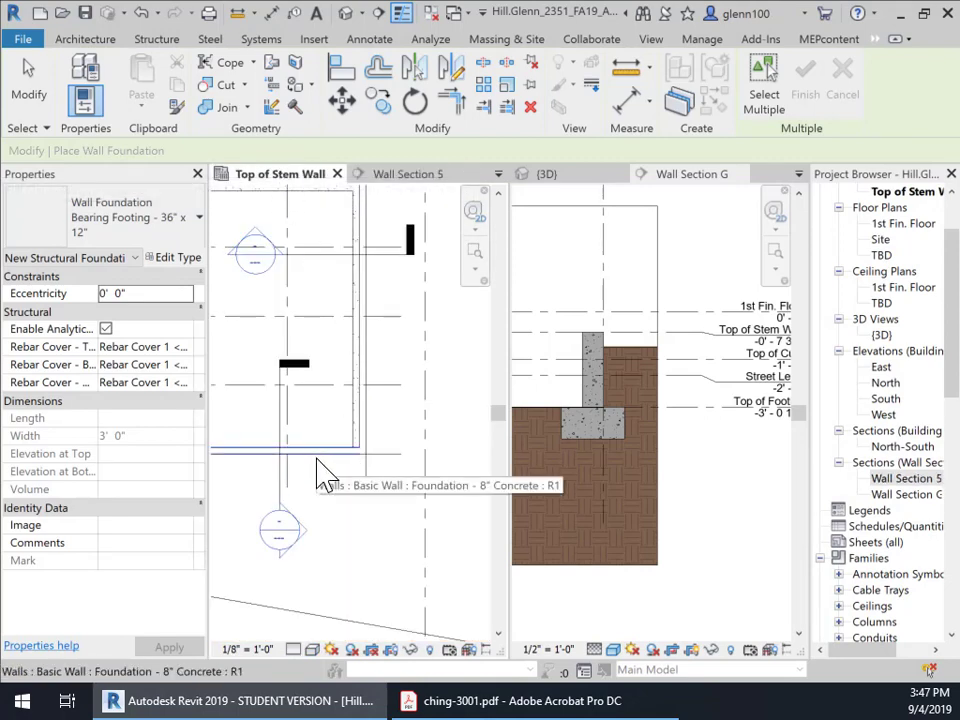
pyautogui.click(90, 40)
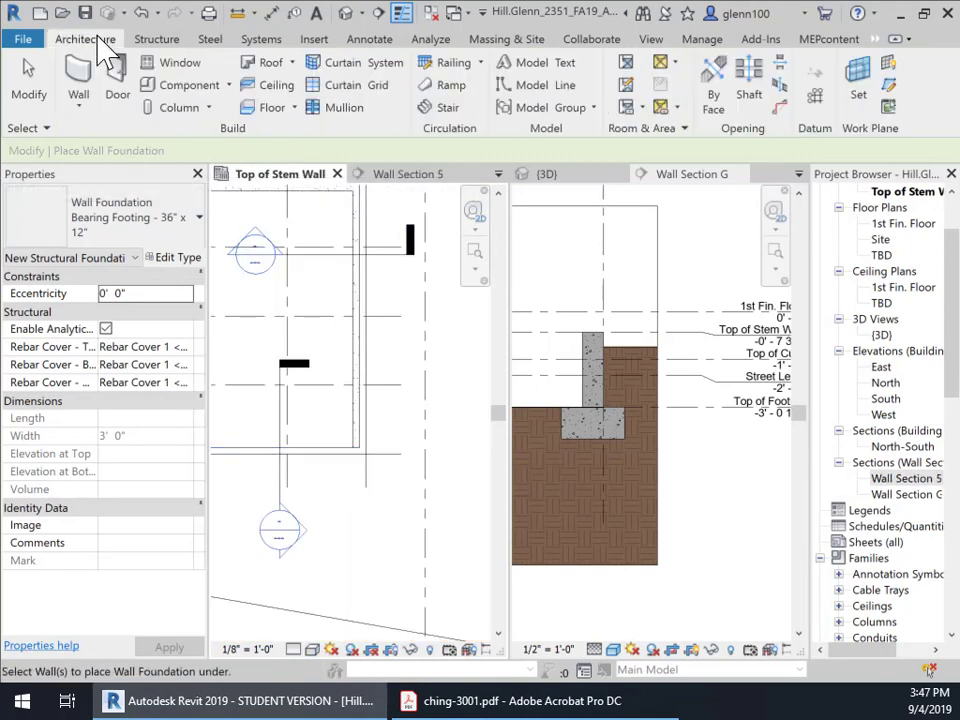
pyautogui.click(157, 39)
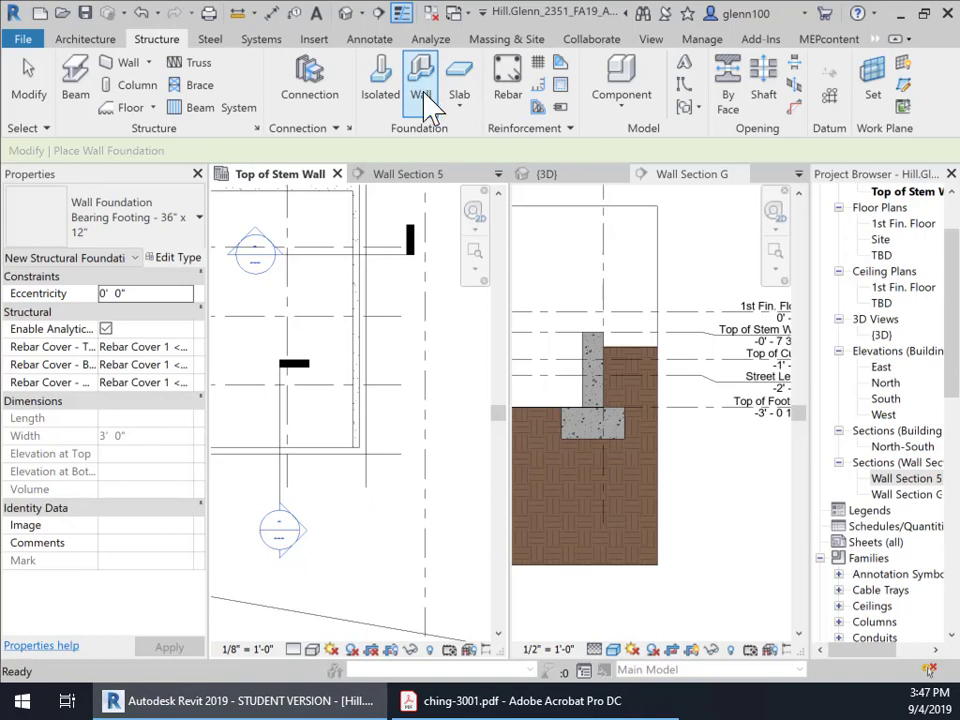
pyautogui.click(423, 97)
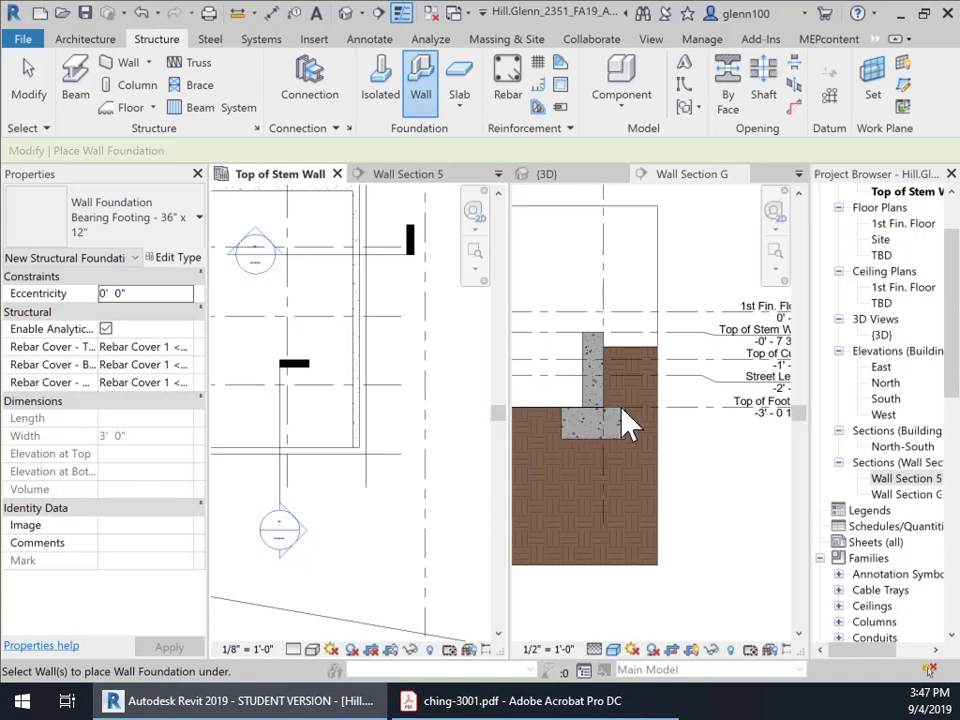
pyautogui.click(199, 219)
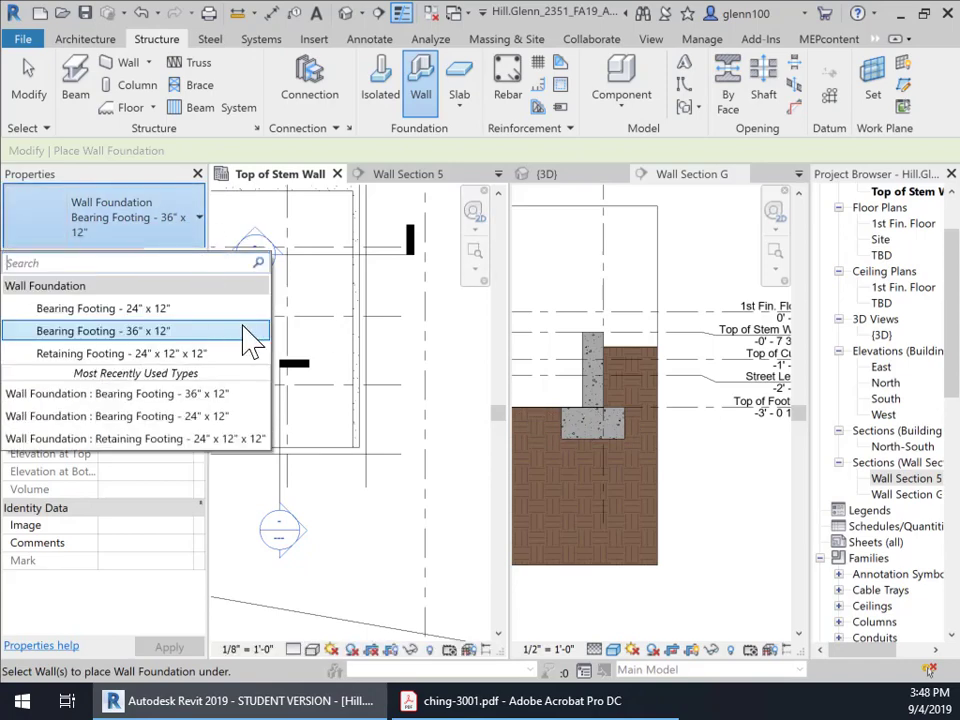
pyautogui.moveTo(24, 318); pyautogui.dragTo(166, 310)
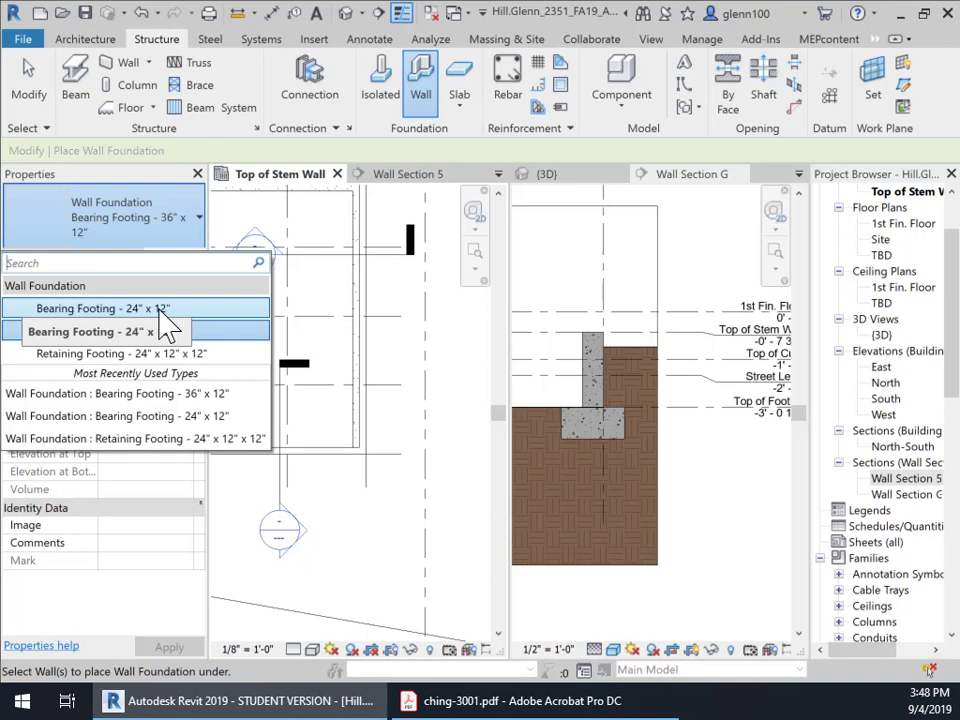
pyautogui.moveTo(167, 325); pyautogui.dragTo(270, 334)
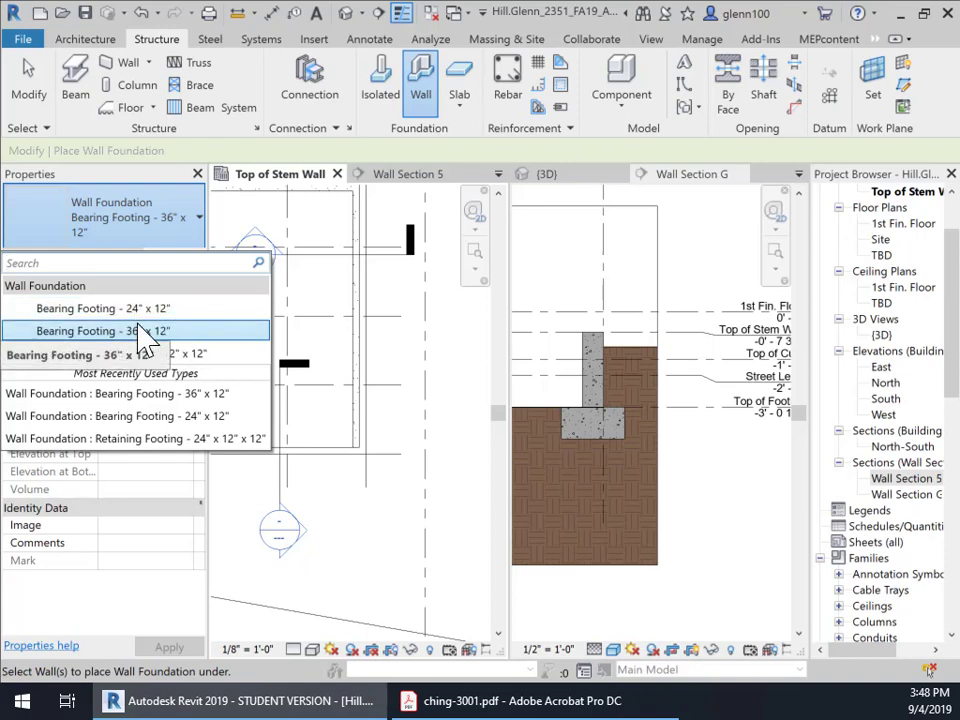
pyautogui.click(183, 335)
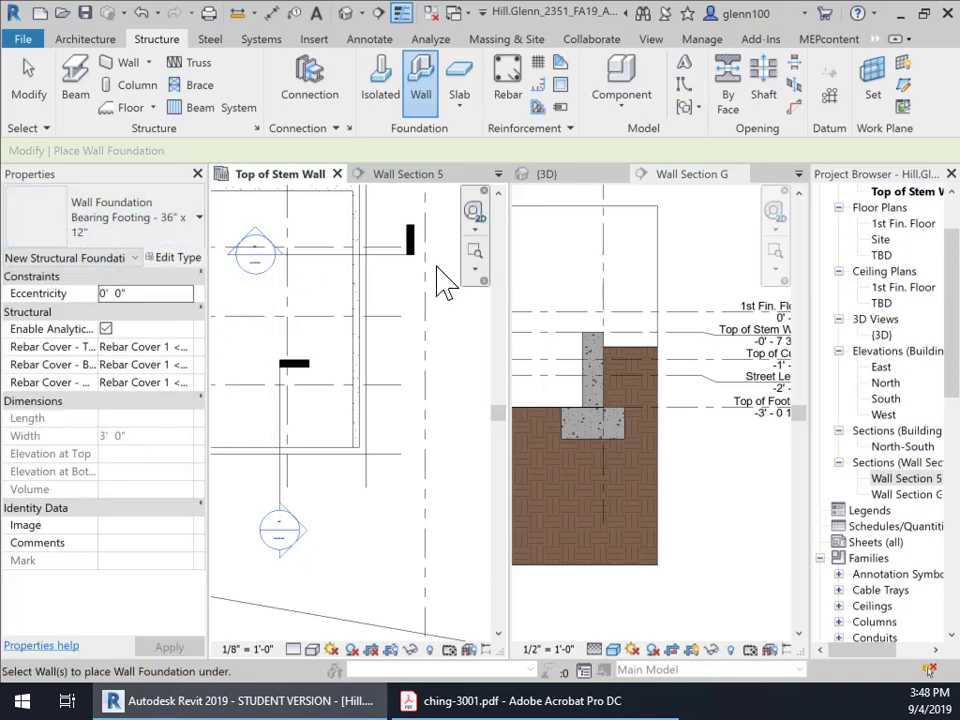
# Duplicate the current wall foundation type as Bearing Footing - 30" x 12"
pyautogui.click(176, 261)
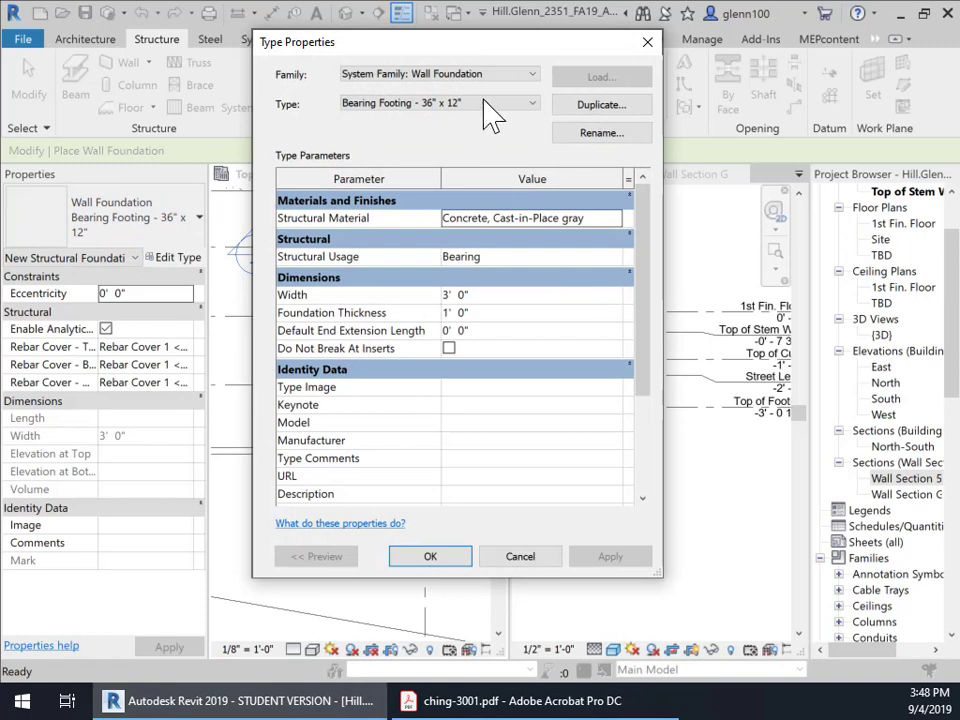
pyautogui.click(582, 105)
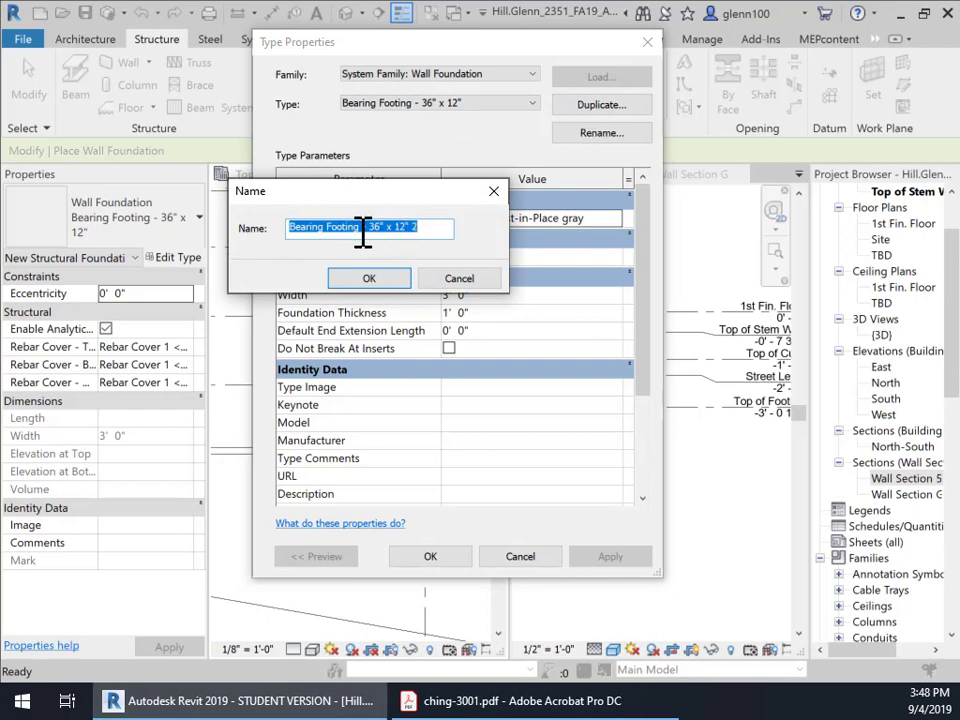
pyautogui.click(418, 227)
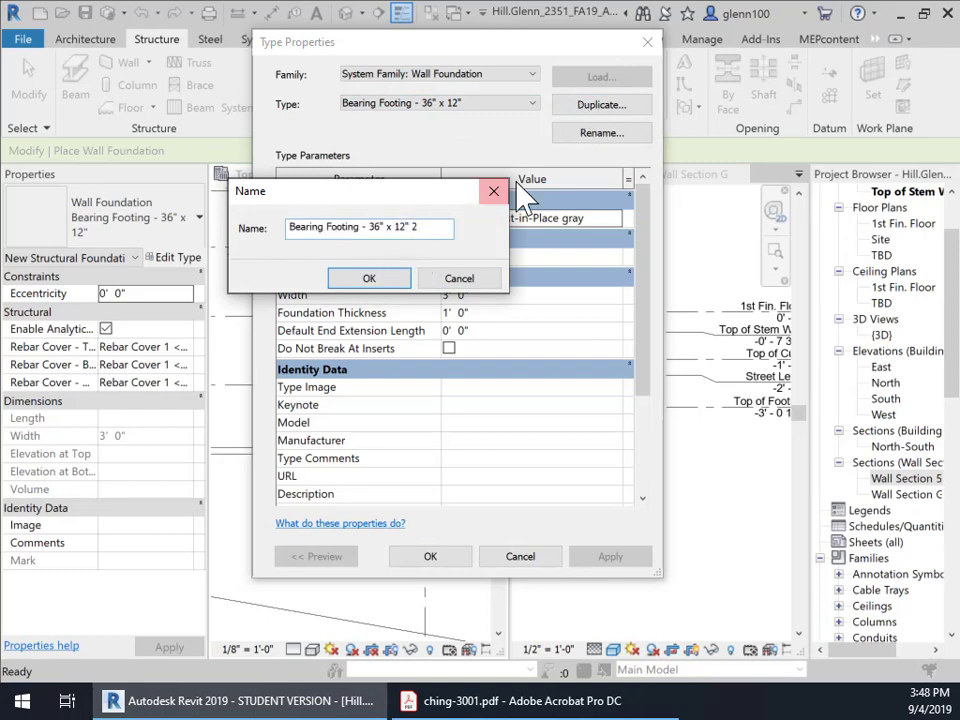
pyautogui.press('BackSpace')
pyautogui.press('BackSpace')
pyautogui.press('BackSpace')
pyautogui.press('BackSpace')
pyautogui.click(369, 279)
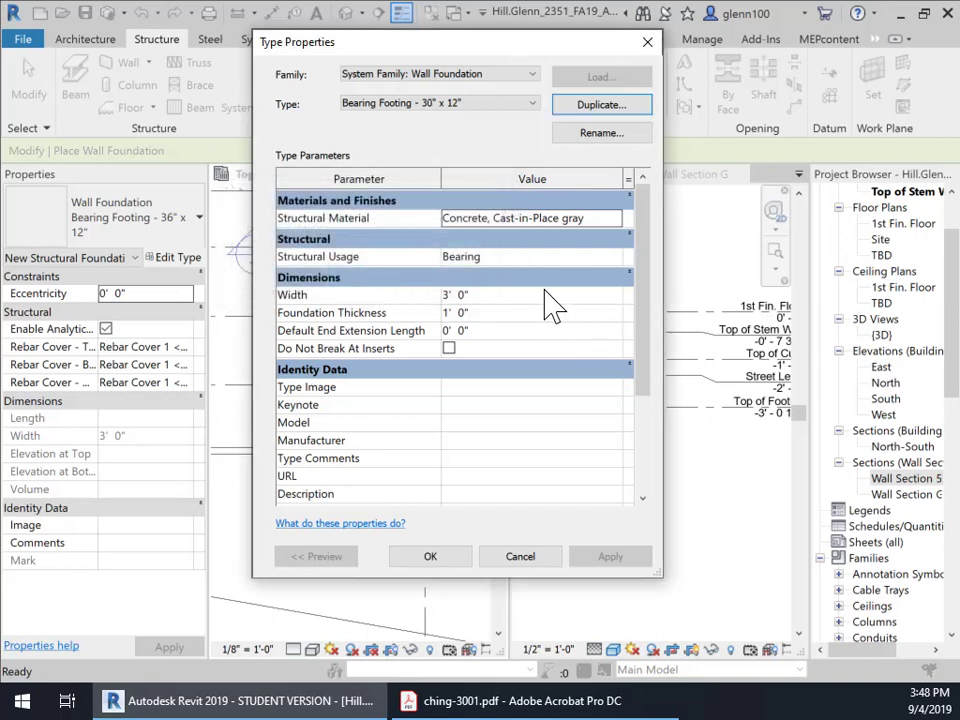
# Set the new footing type's width to 30" and accept the type properties
pyautogui.doubleClick(462, 295)
pyautogui.write('30"')
pyautogui.click(432, 294)
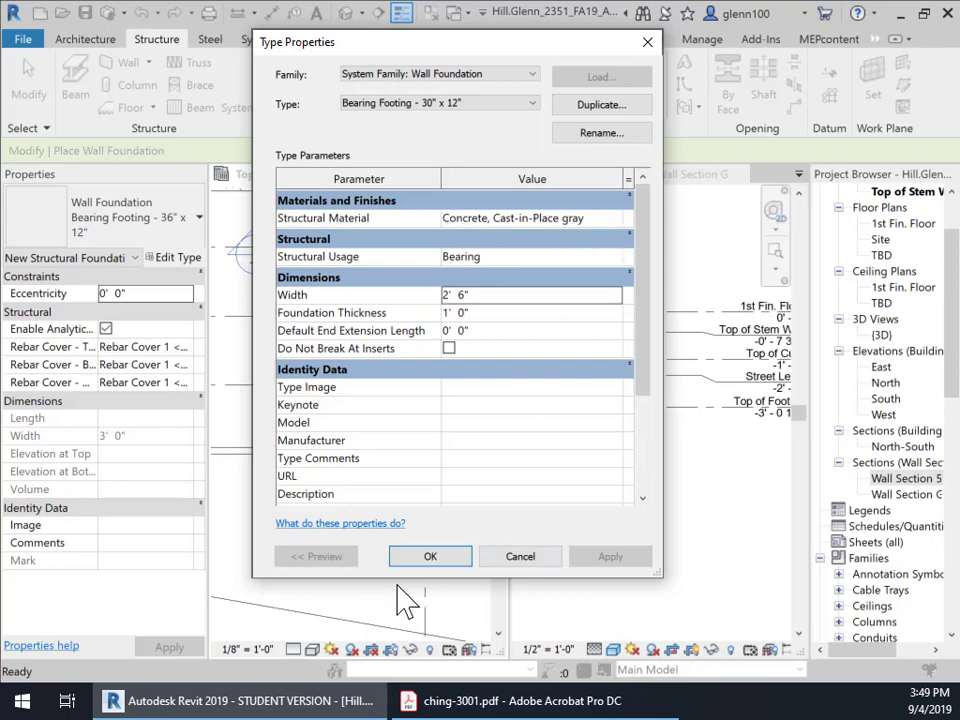
pyautogui.click(432, 558)
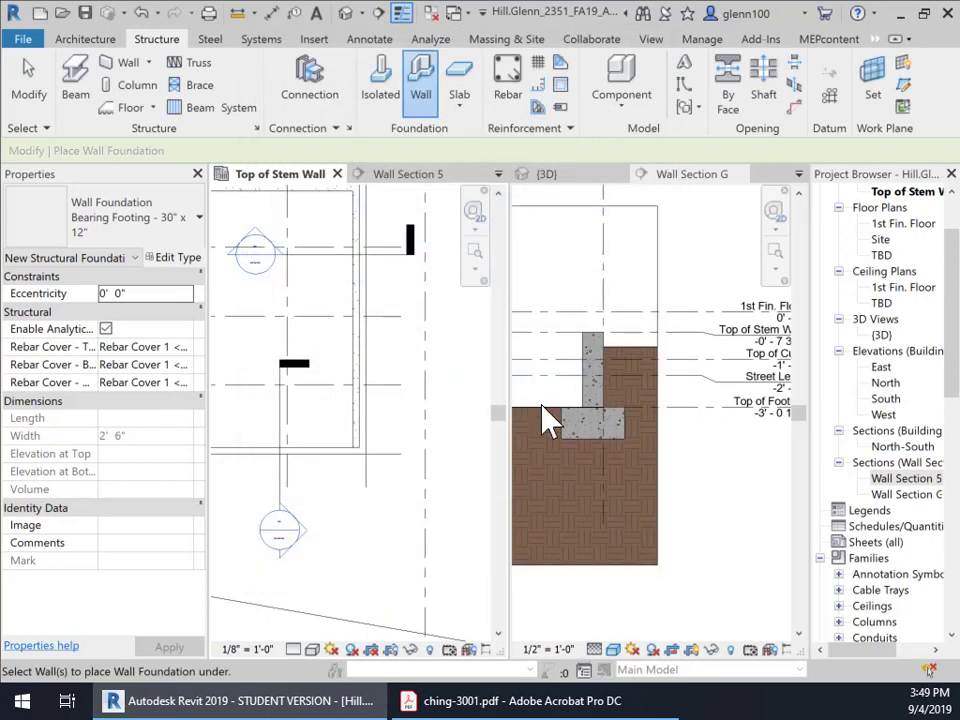
# Place a Bearing Footing - 24" x 12" under the stem wall along grid 5 and check it in Wall Section 5
pyautogui.click(182, 232)
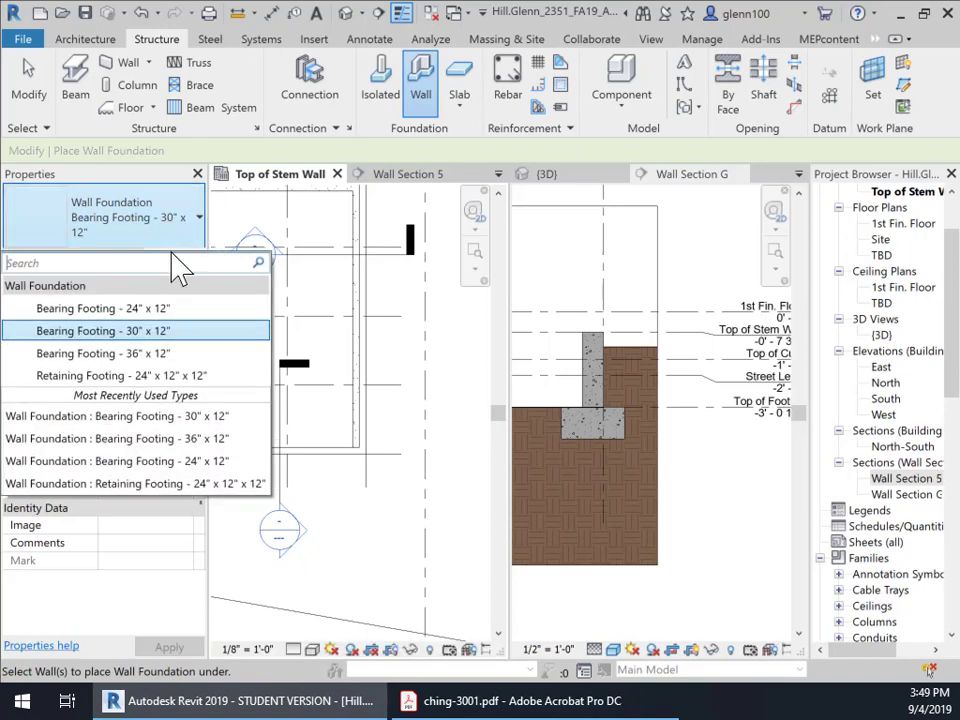
pyautogui.click(152, 310)
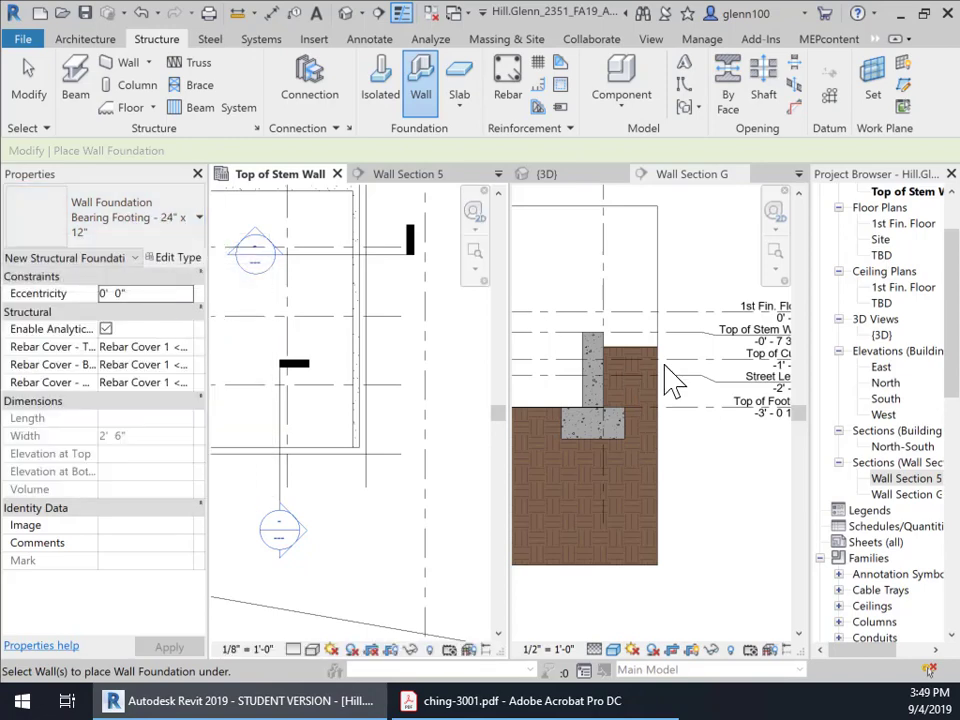
pyautogui.click(321, 456)
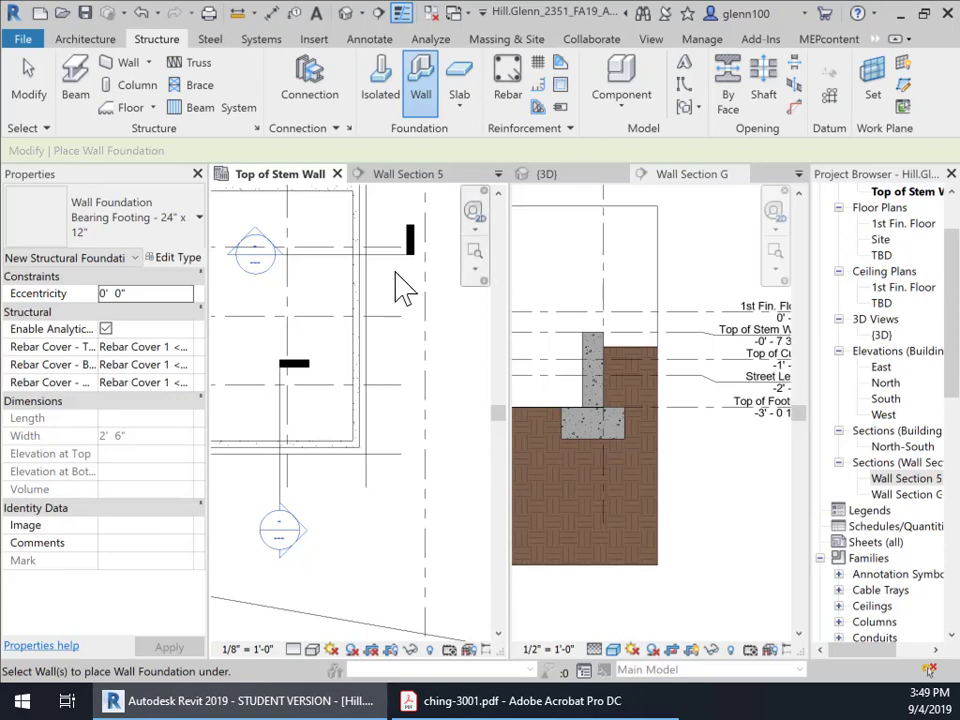
pyautogui.click(407, 178)
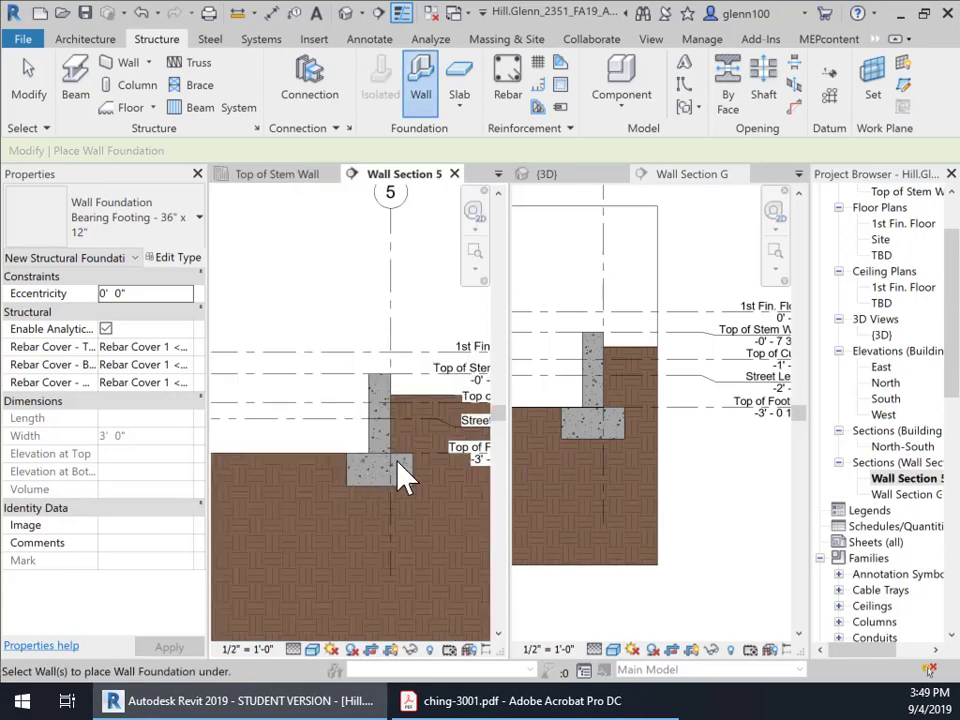
# Open the Top of Footing plan to examine the footings where the walls meet at grids 5 and G
pyautogui.click(306, 189)
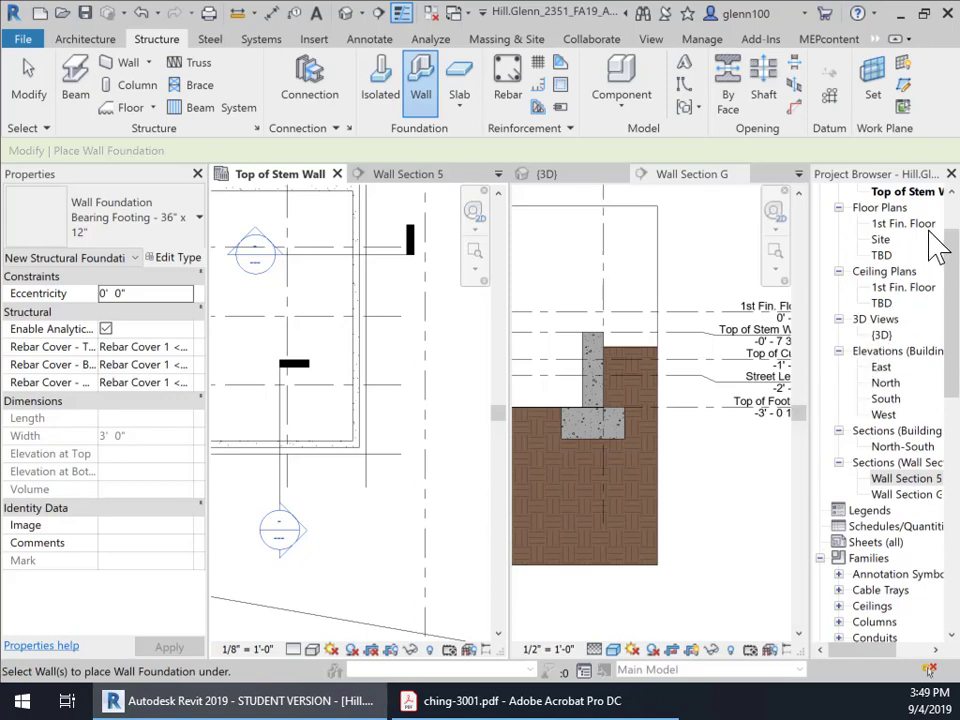
pyautogui.scroll(3, 880, 236)
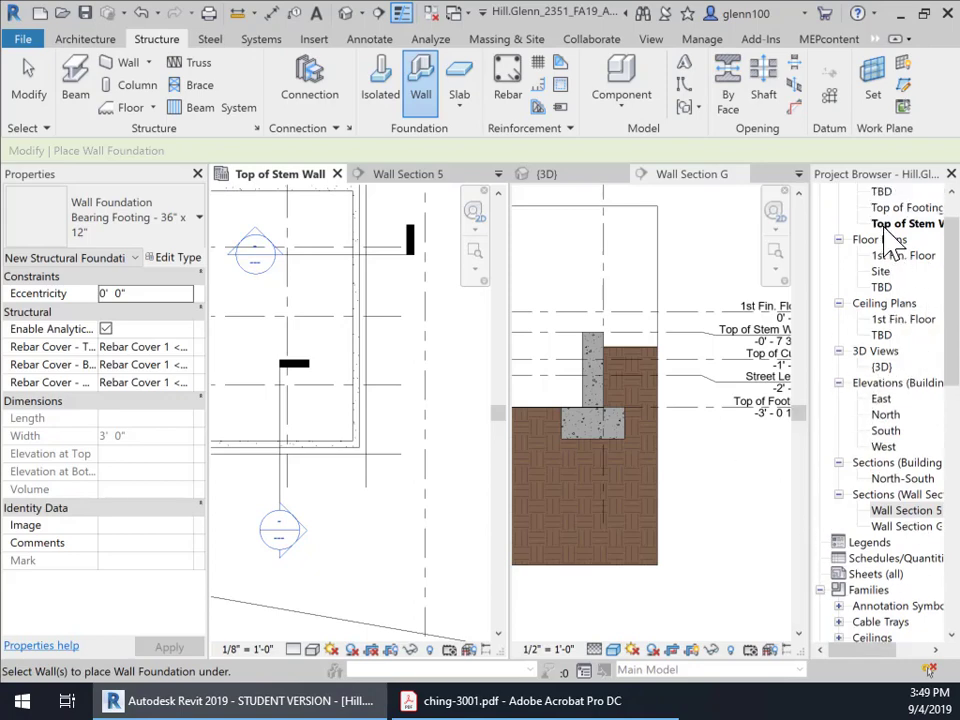
pyautogui.click(498, 175)
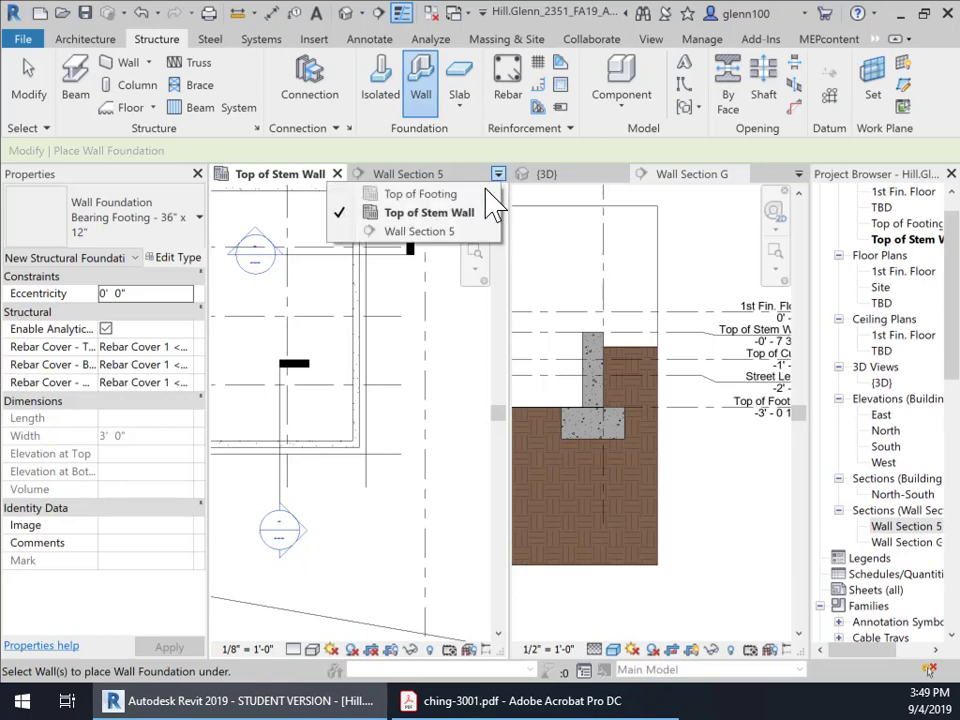
pyautogui.click(446, 197)
pyautogui.scroll(3, 439, 461)
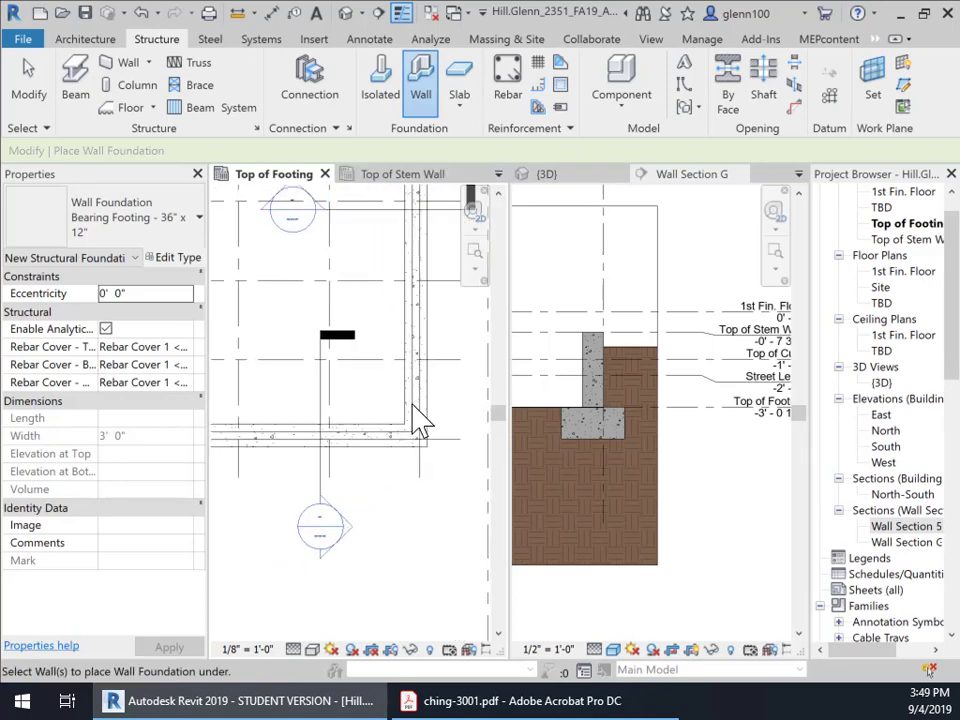